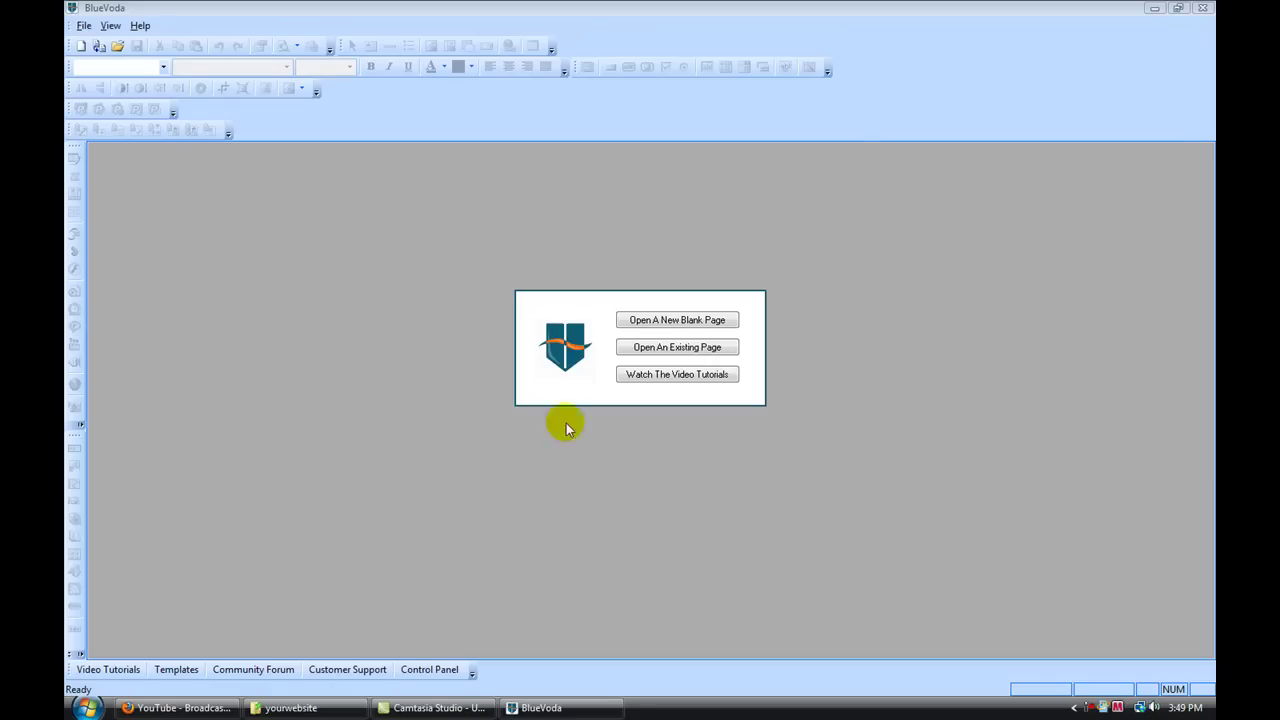
- Open a new blank page
left_click(680, 321)
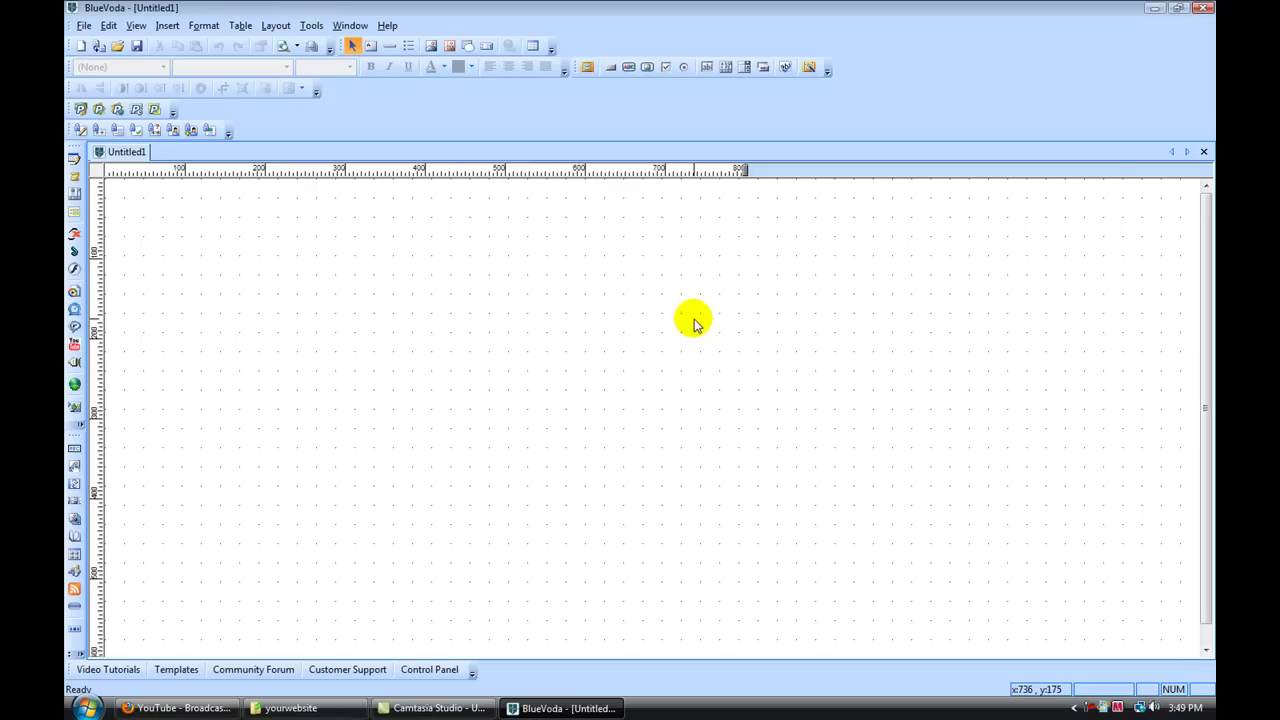
- Look over the file, insert, tools and help commands and the list of toolbars that can be shown
left_click(83, 26)
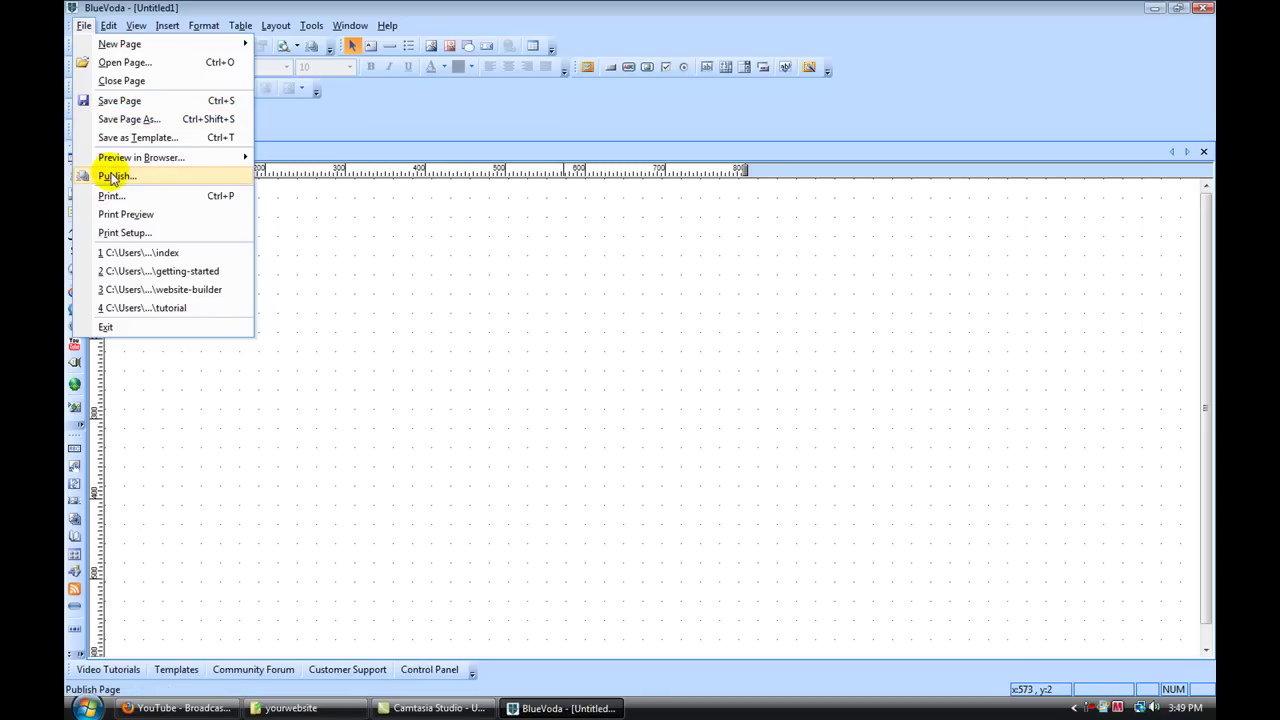
mouse_move(150, 27)
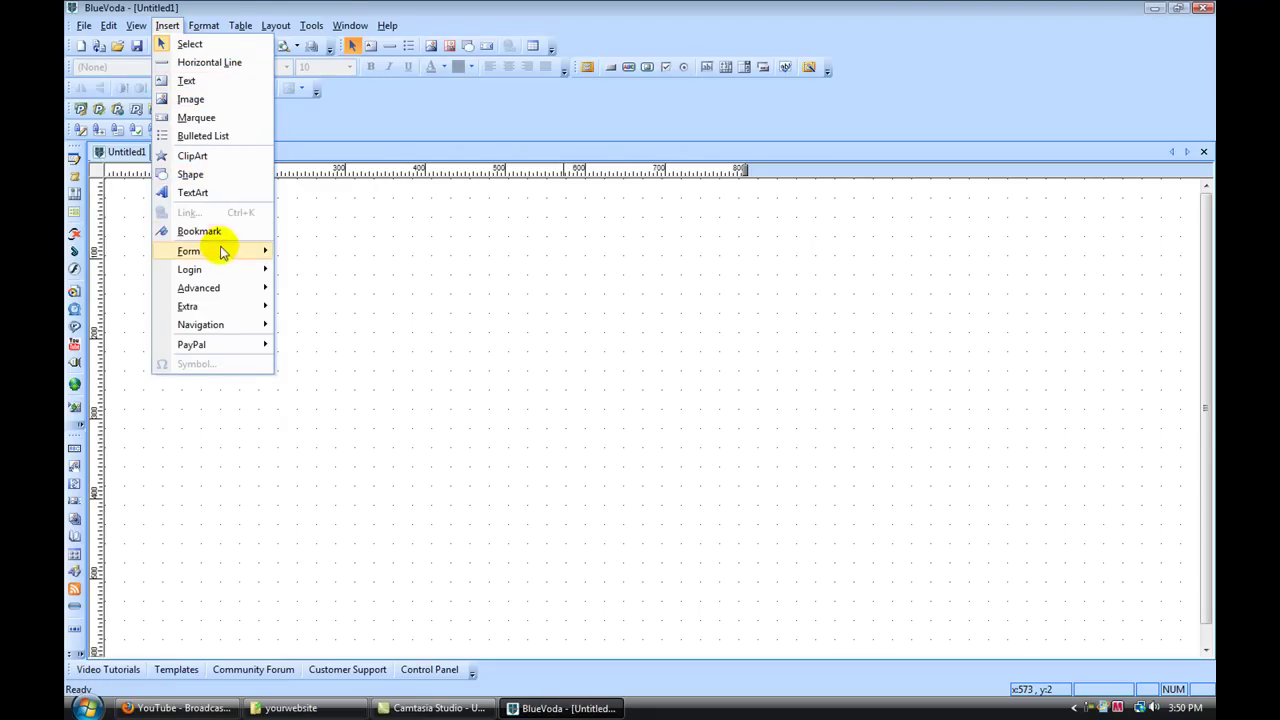
mouse_move(220, 252)
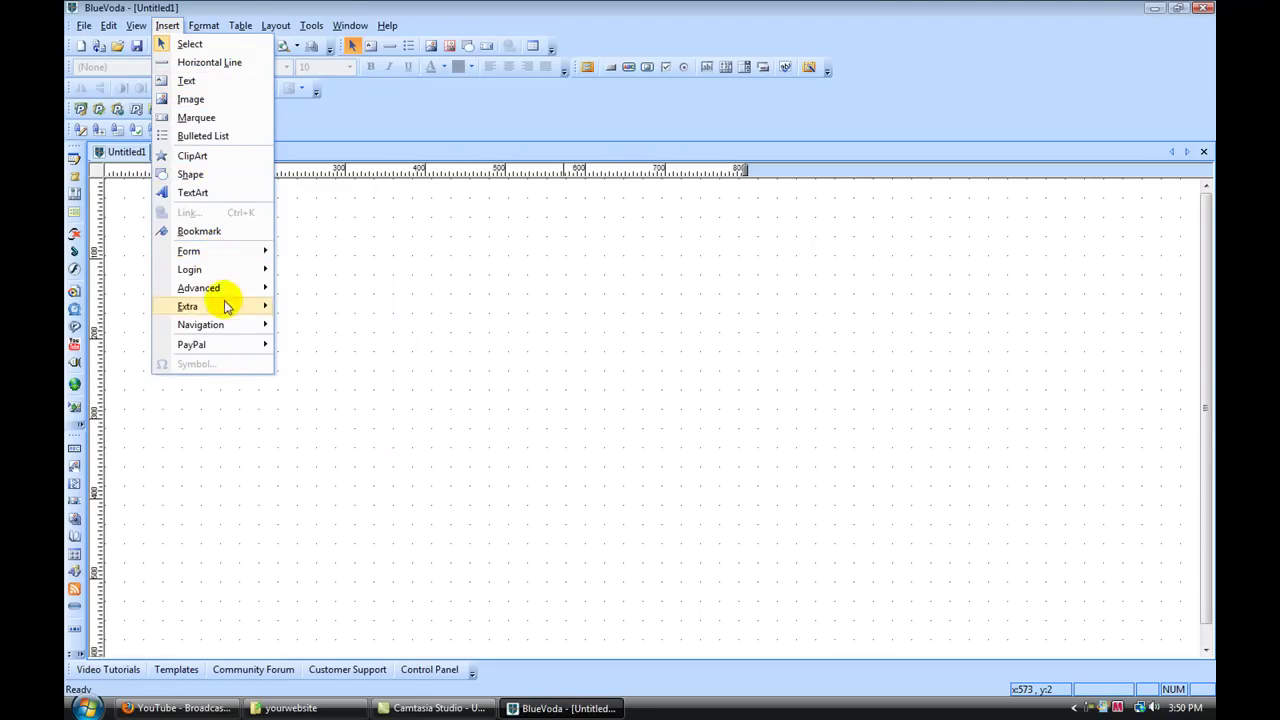
mouse_move(228, 326)
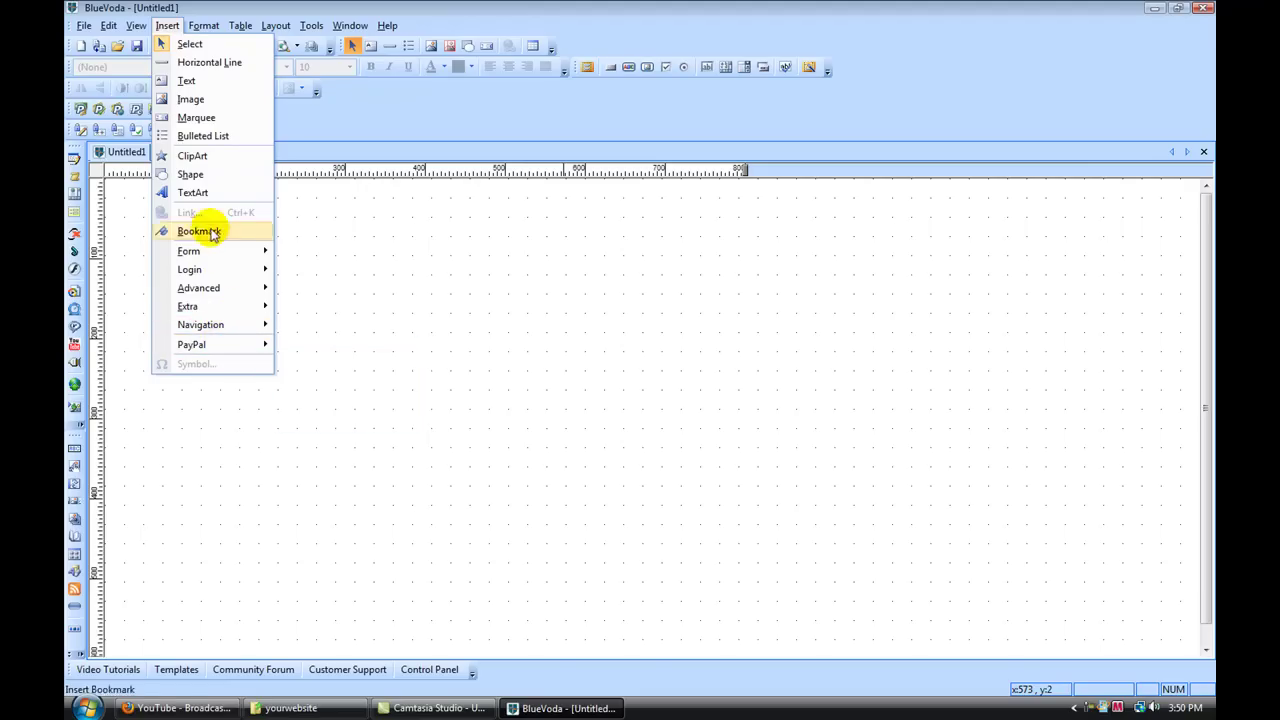
left_click(167, 25)
left_click(311, 26)
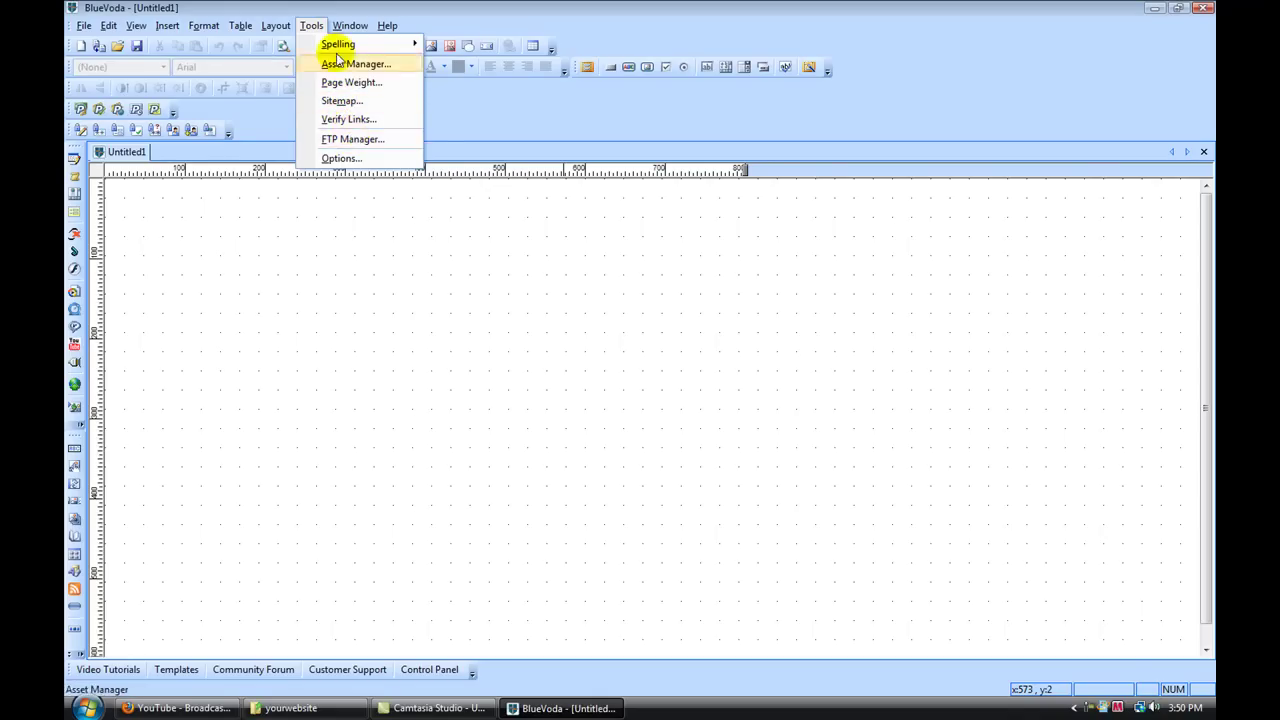
left_click(387, 26)
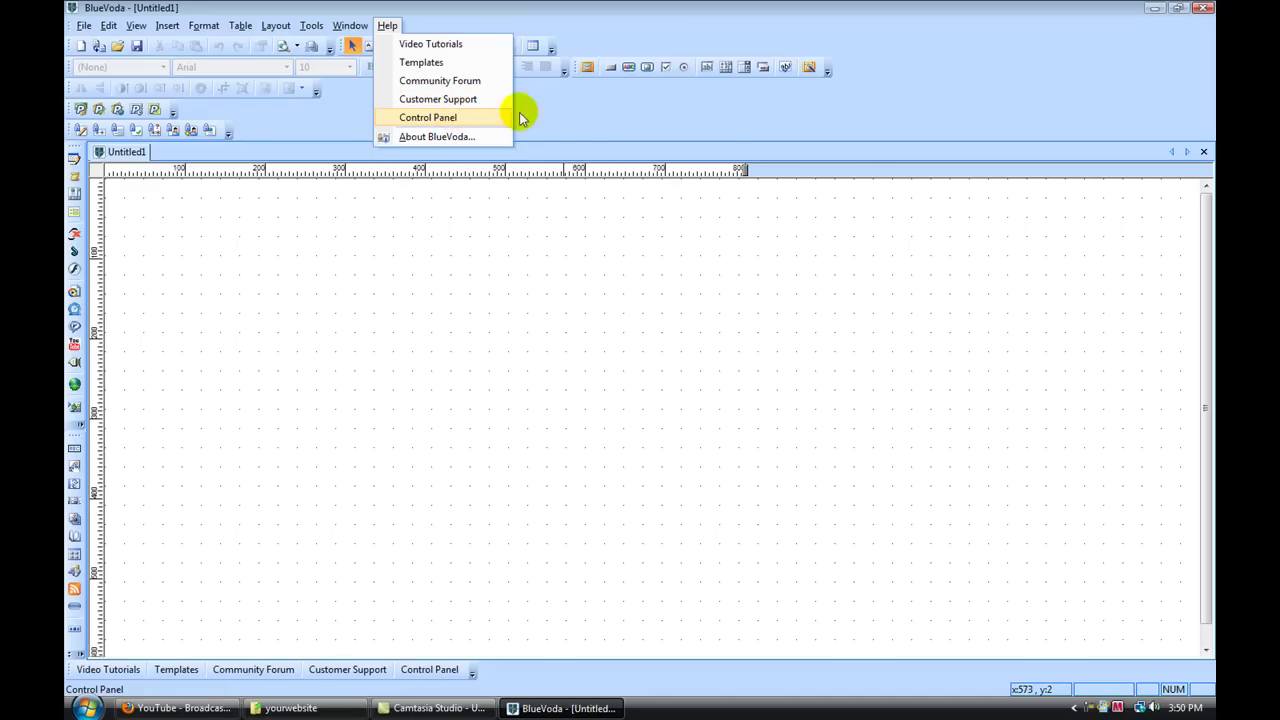
left_click(574, 108)
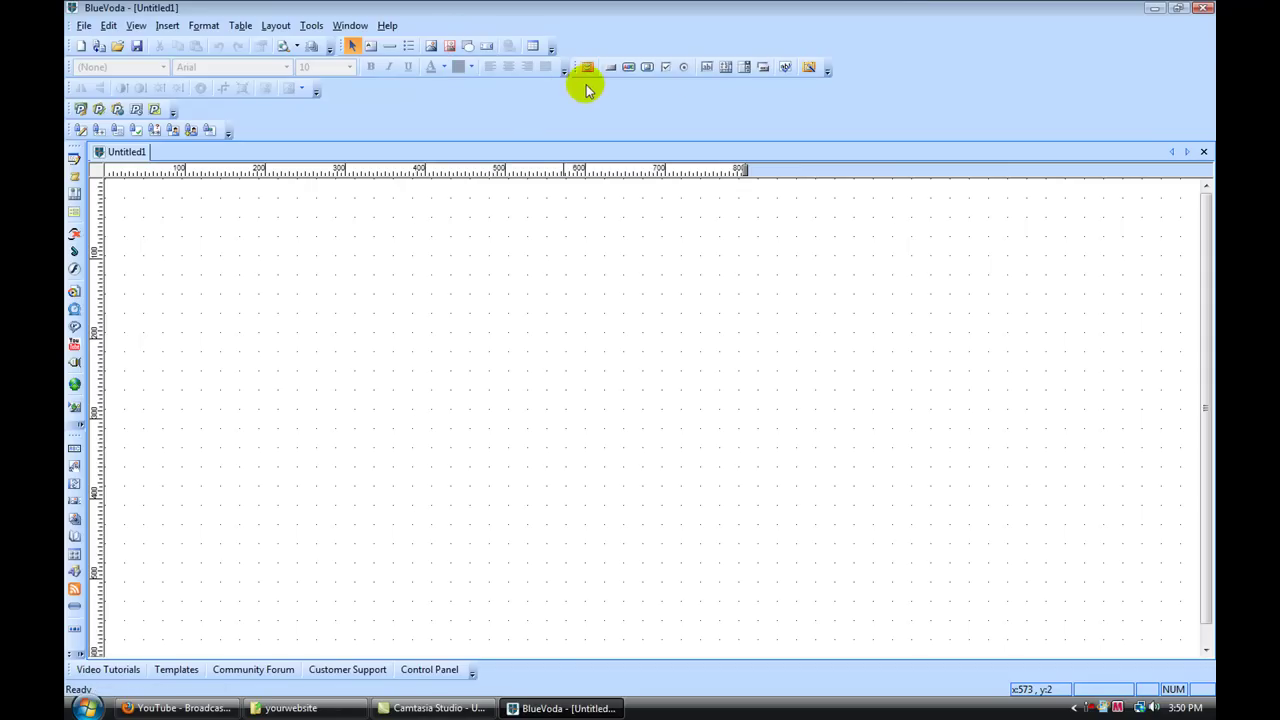
right_click(626, 98)
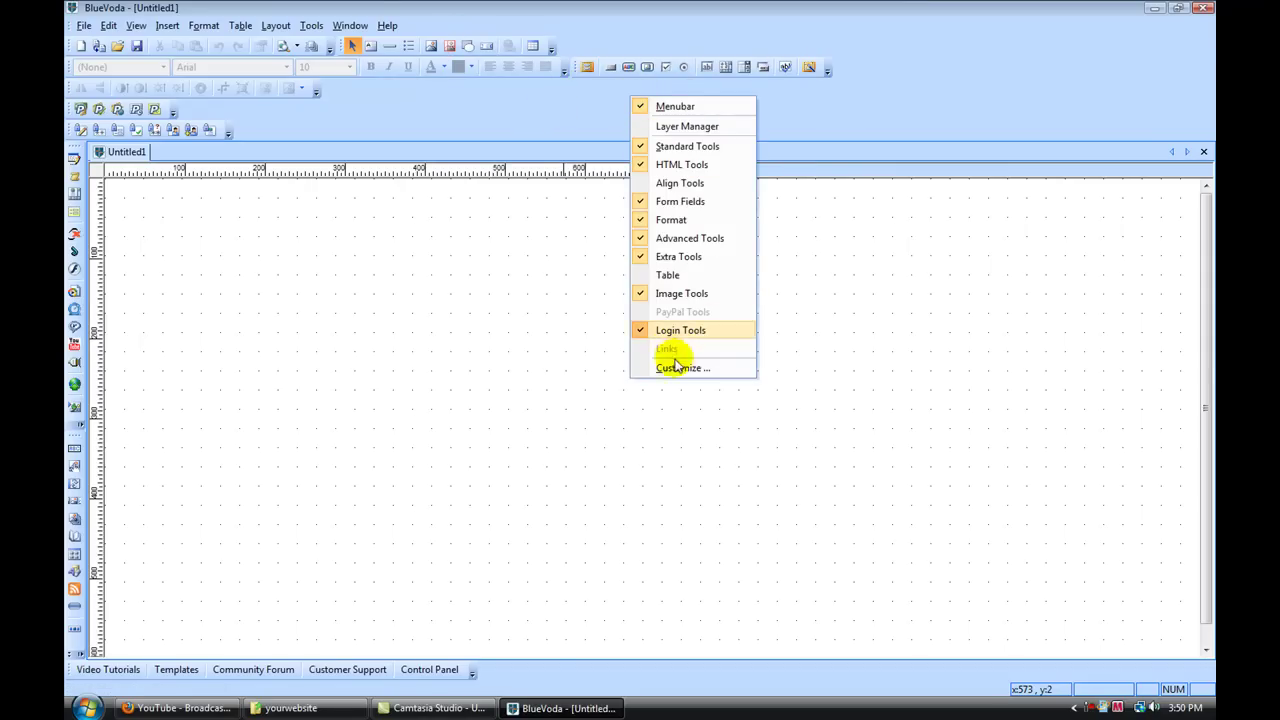
left_click(577, 108)
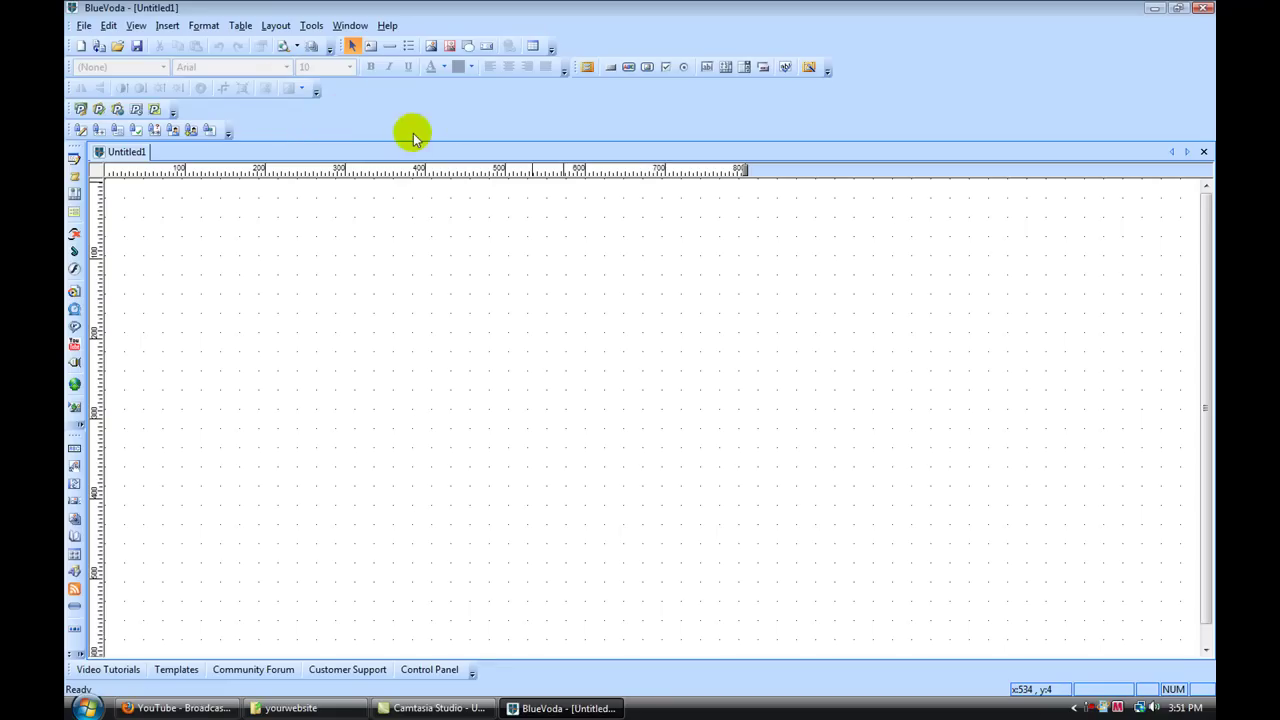
- Open the page properties and set the page title to "Yourdomain.com | Call to action & Main Keyword"
right_click(358, 263)
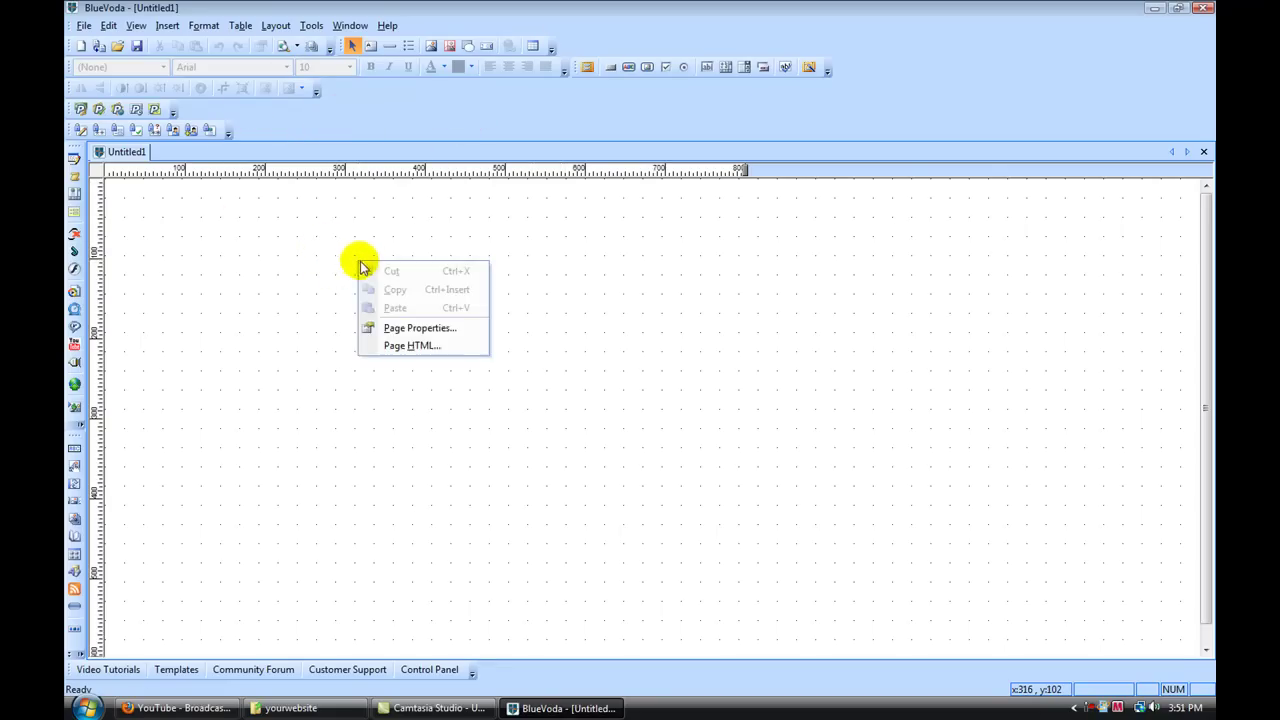
left_click(406, 327)
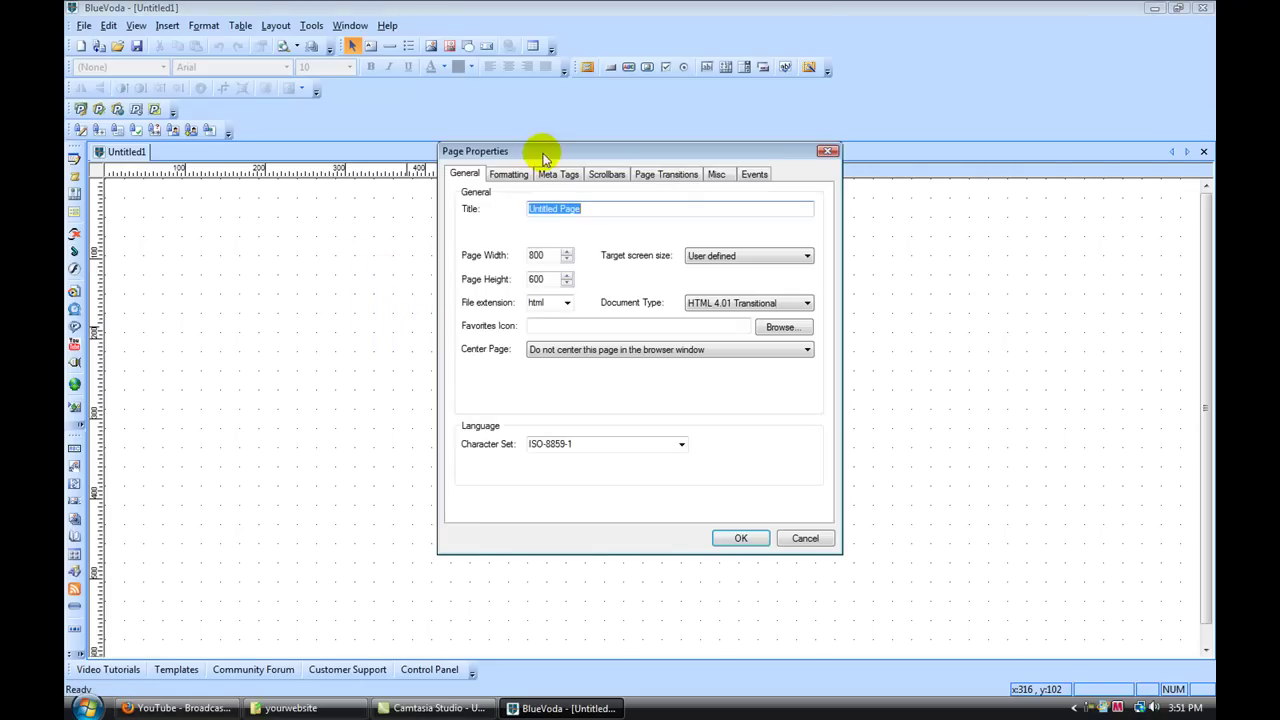
left_click_drag(546, 155, 430, 212)
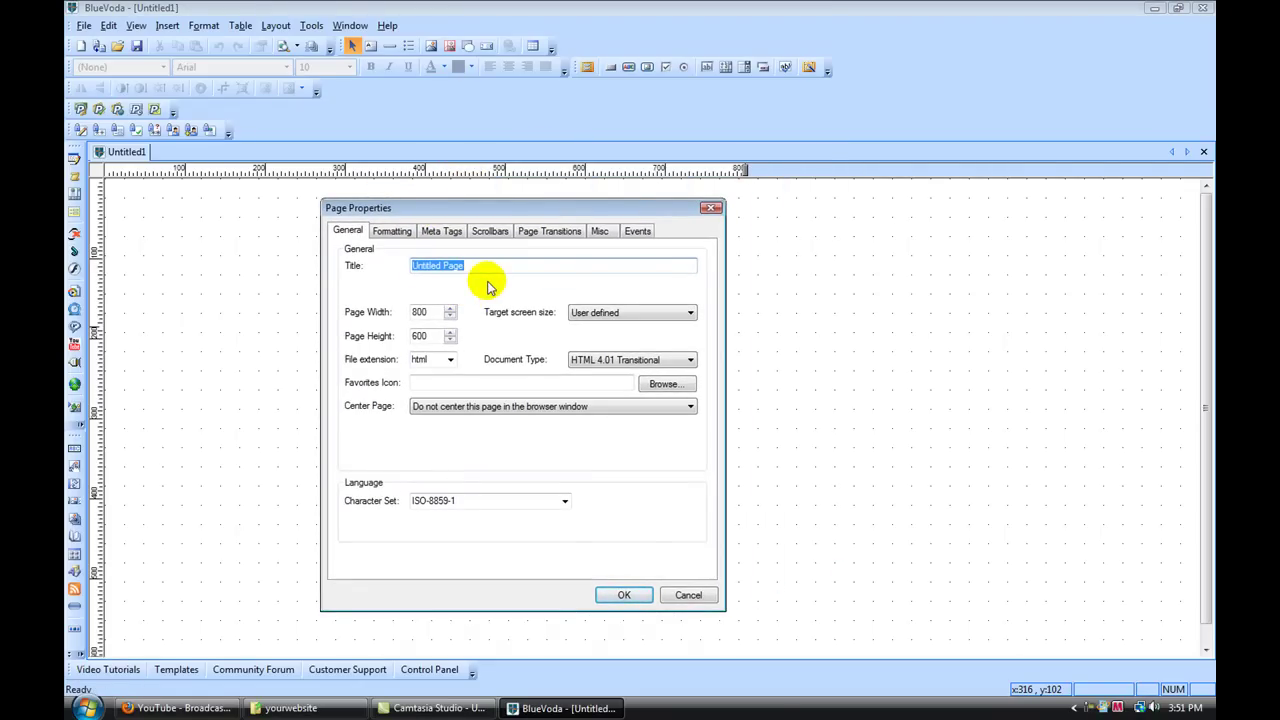
type("Yourdomain")
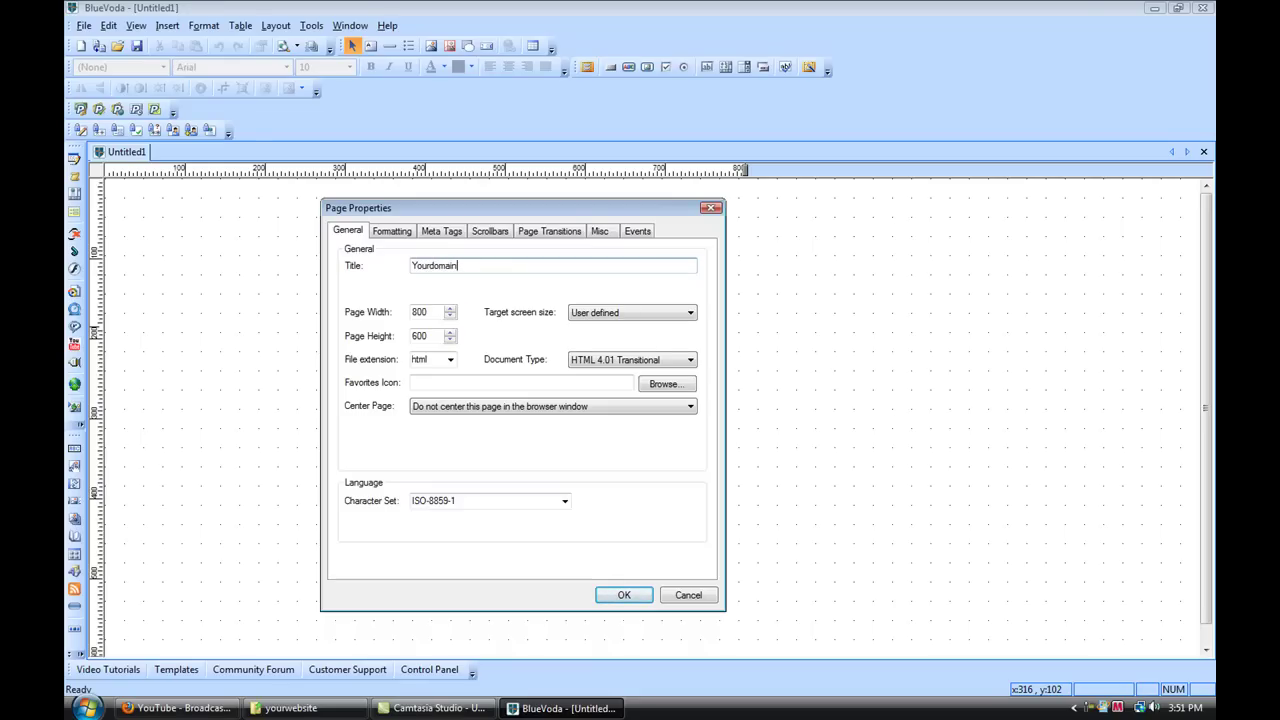
type(".com | Call to action & Main Keyword")
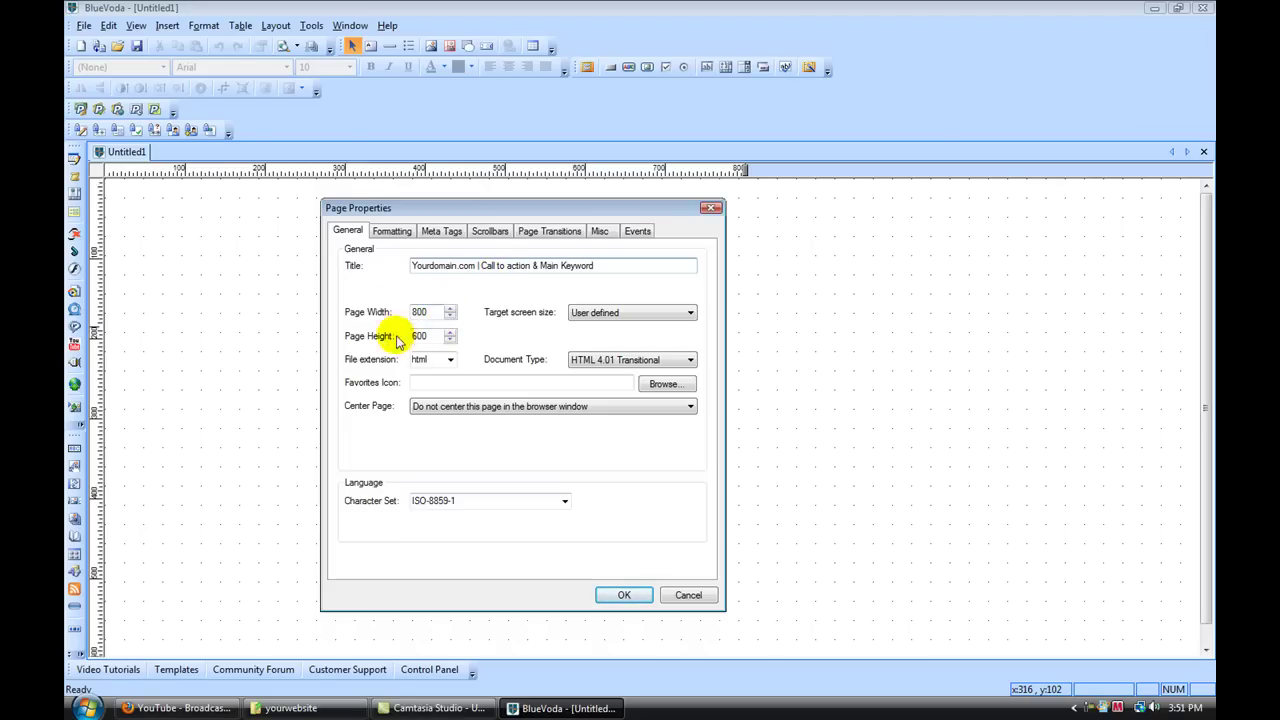
- Set the page height to 4000 and the file extension to php
left_click_drag(430, 336, 413, 342)
type("4")
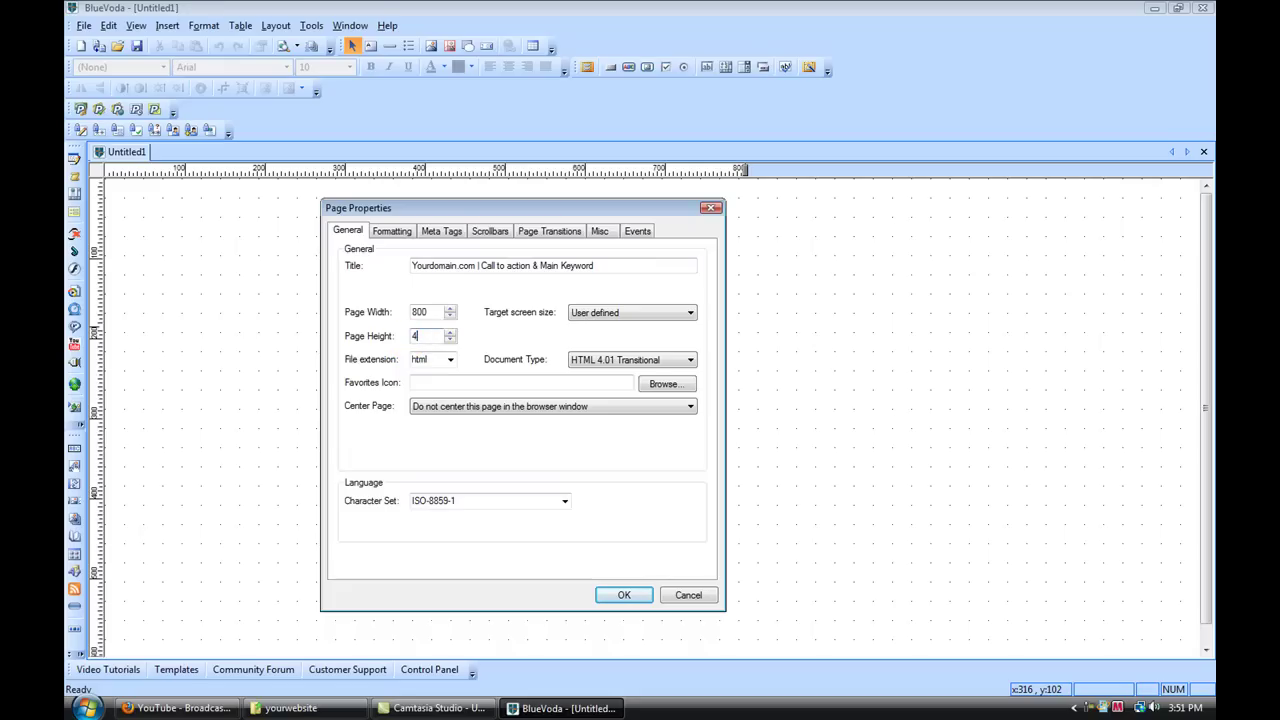
type("000")
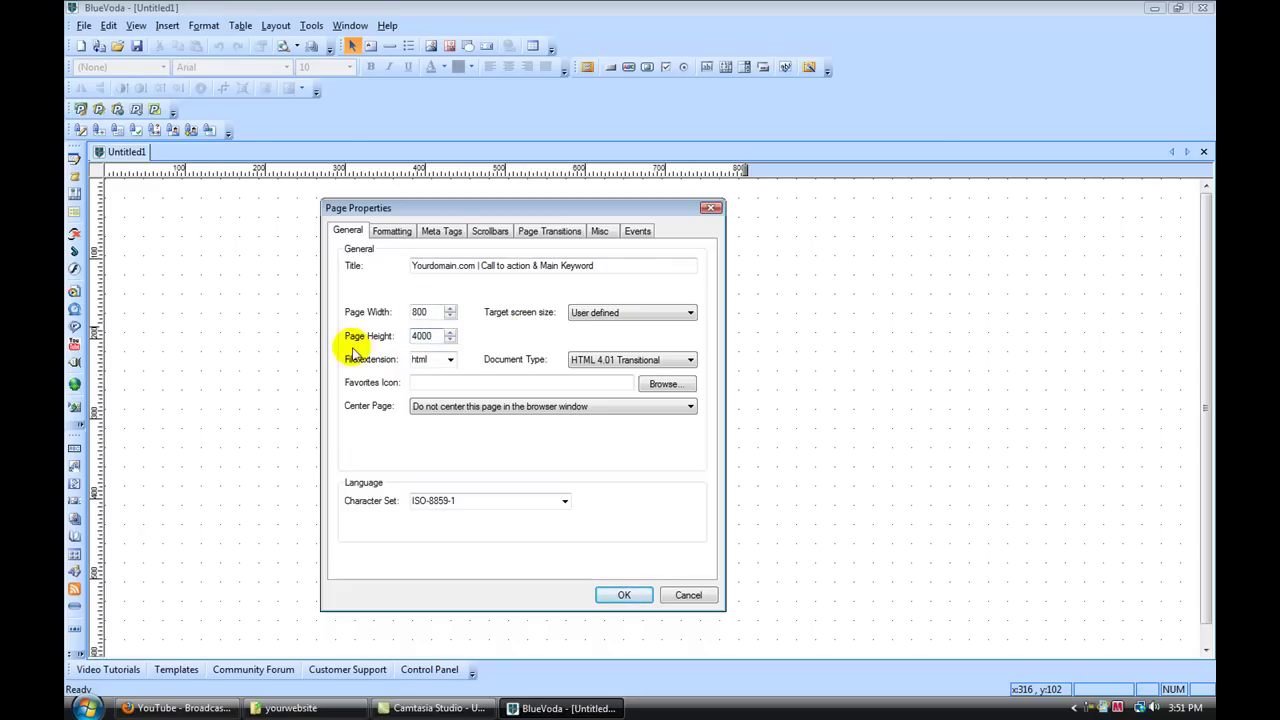
left_click(450, 360)
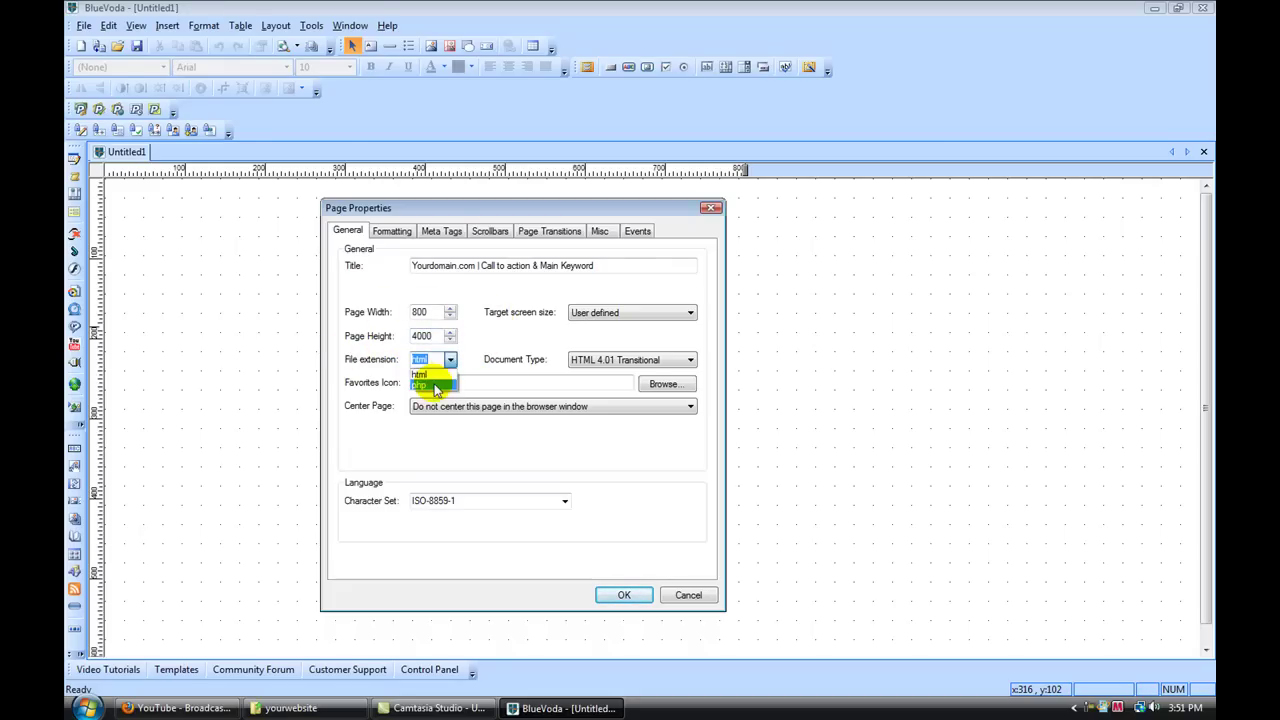
left_click(433, 383)
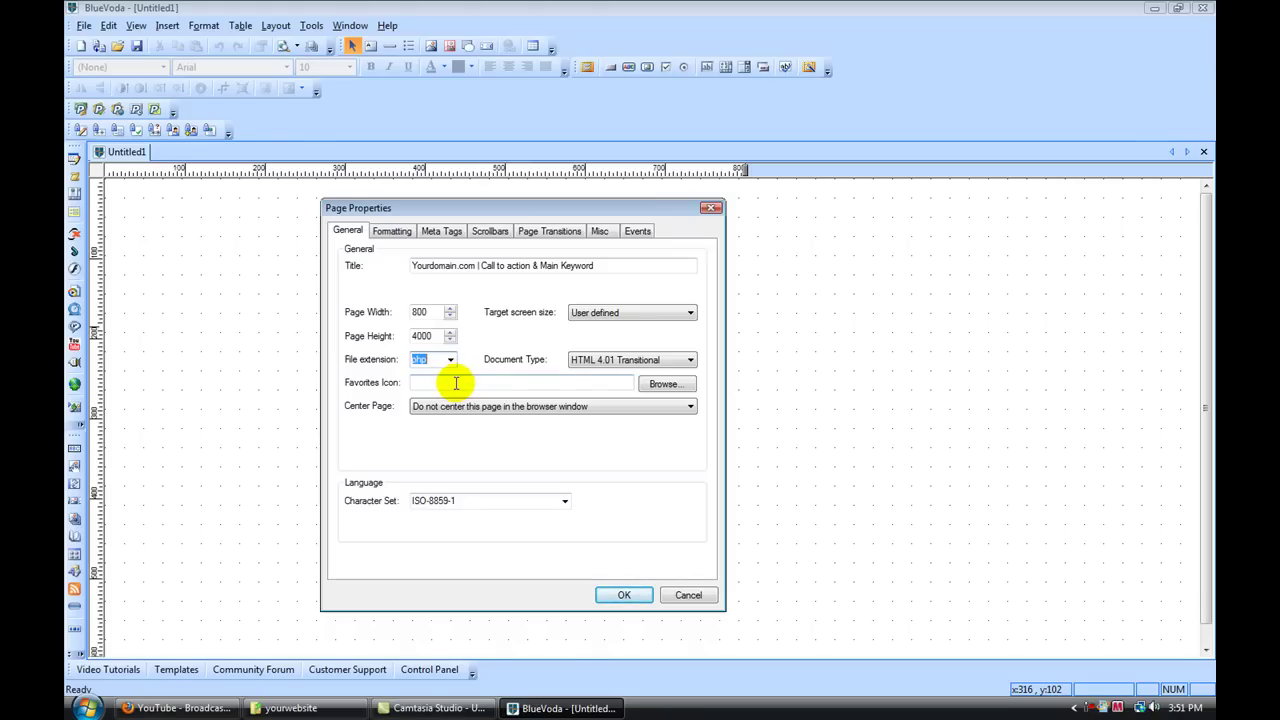
- Check the YouTube page in Firefox, return to BlueVoda's page properties and center the page horizontally in the browser window
left_click(195, 706)
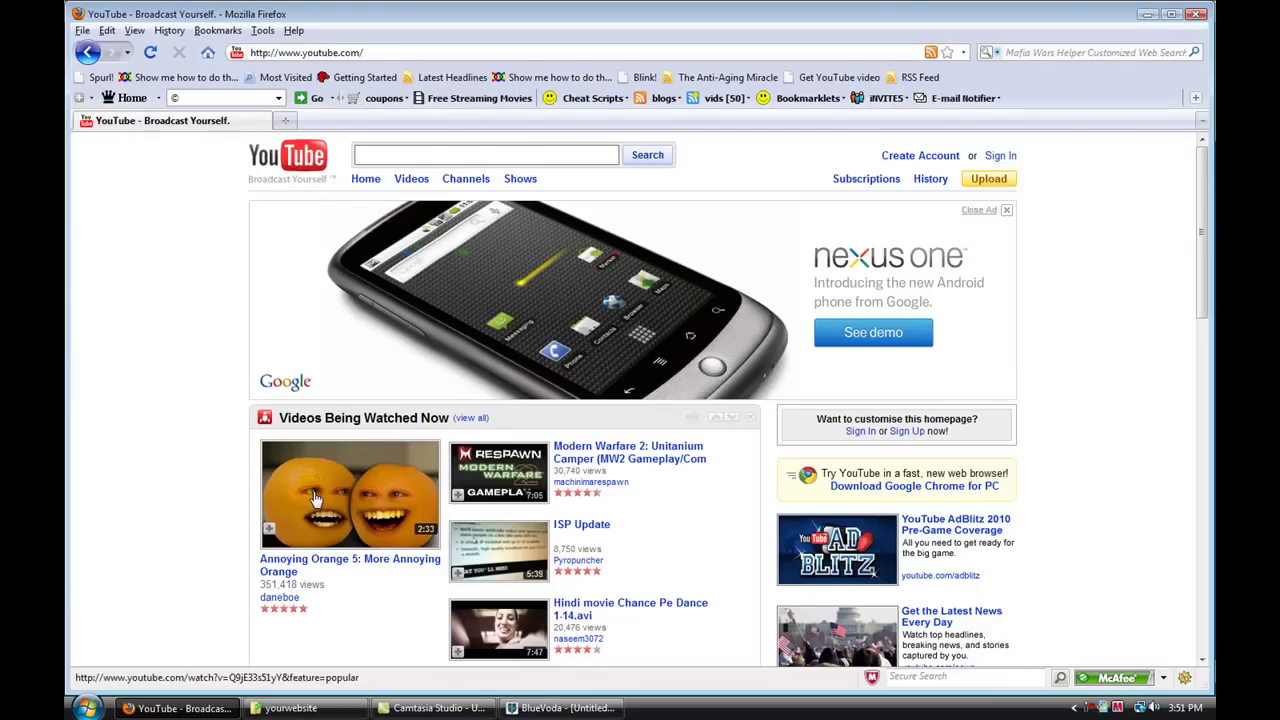
left_click(545, 707)
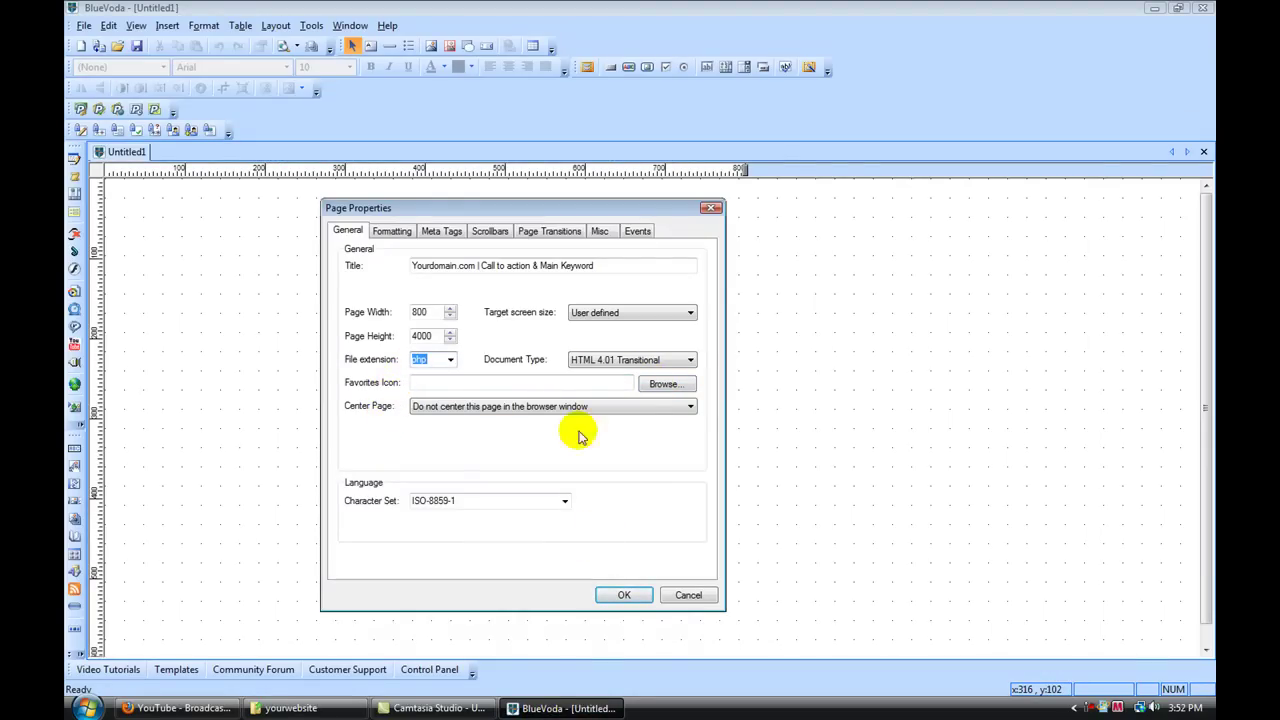
left_click(690, 406)
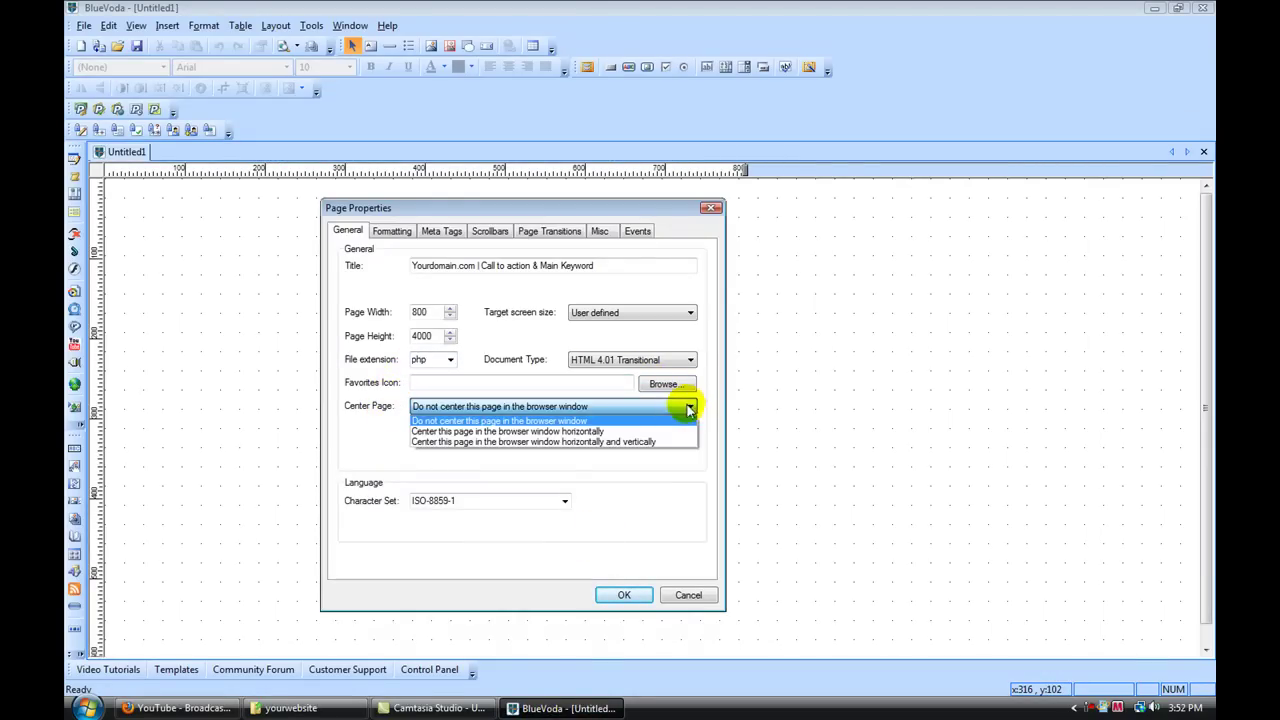
left_click(540, 431)
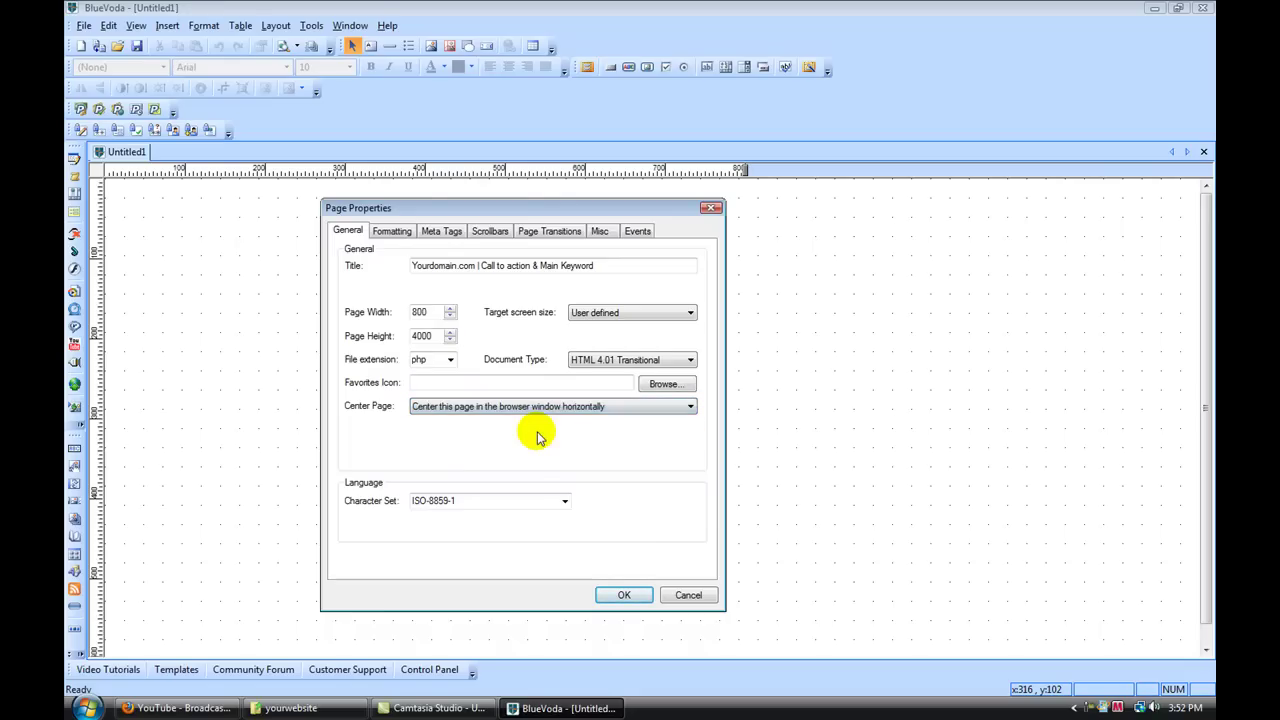
- Set the page's background color to black in the formatting properties
left_click(393, 233)
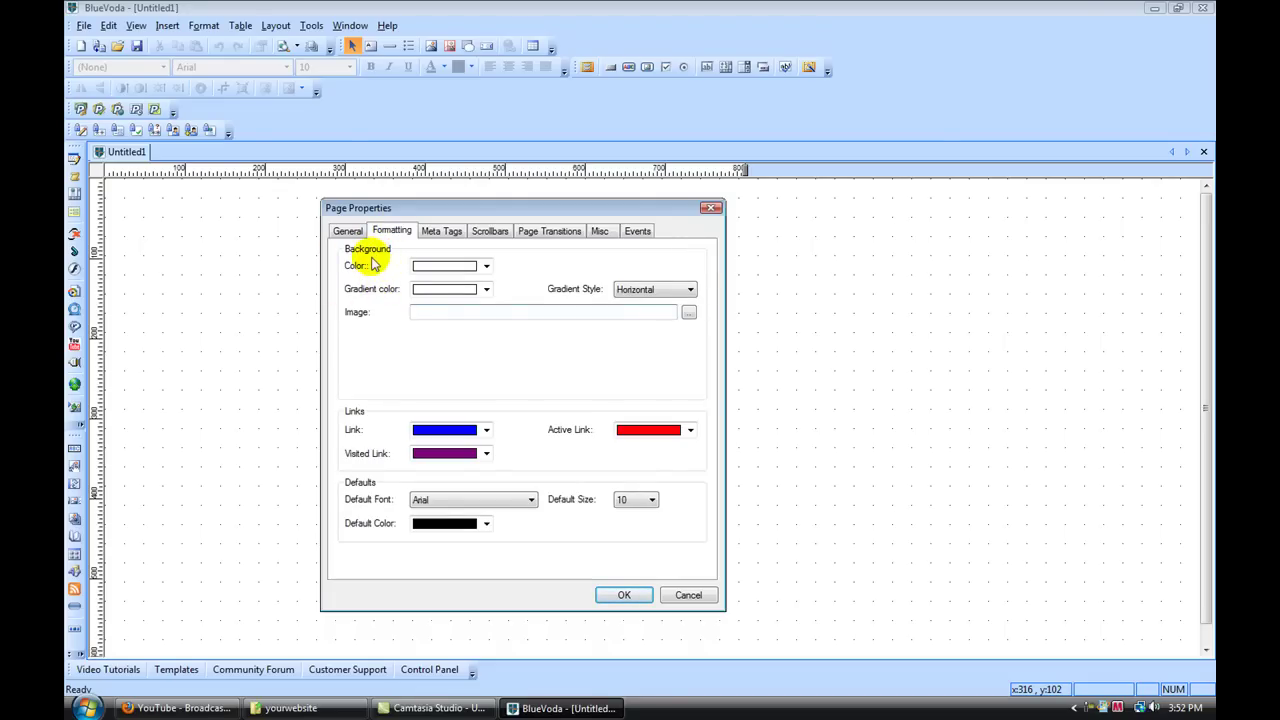
left_click(485, 265)
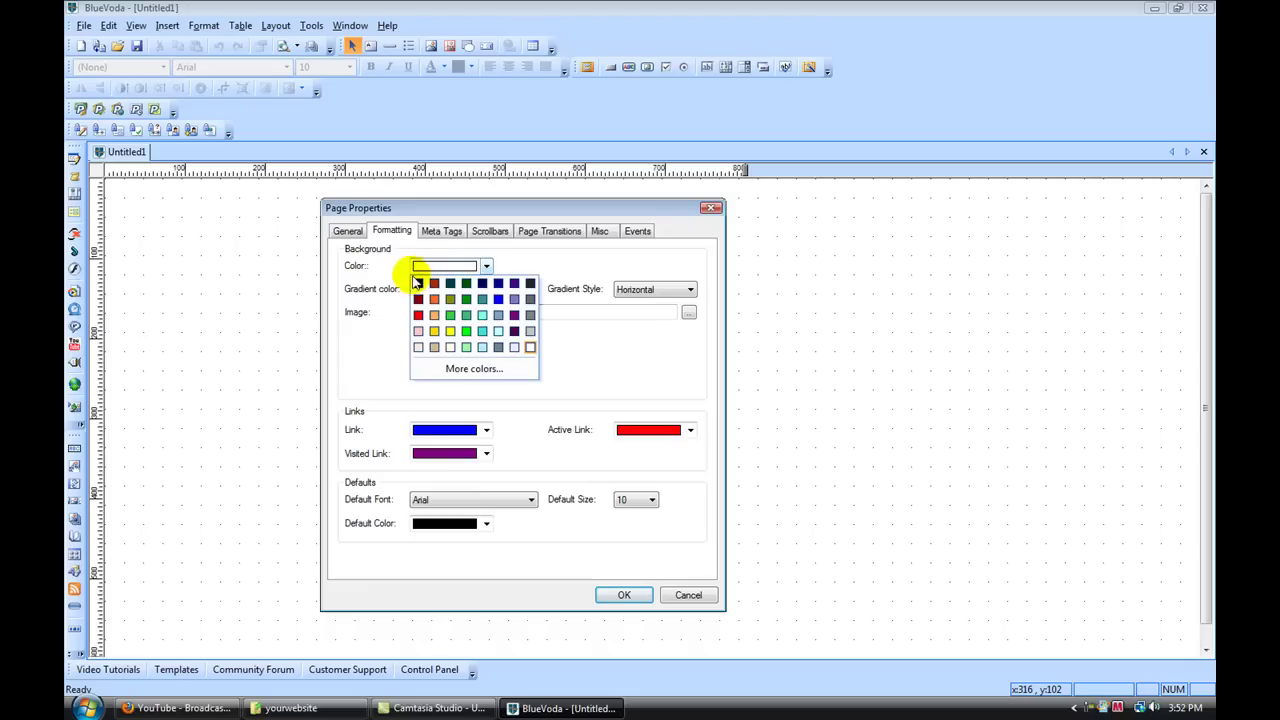
left_click(418, 283)
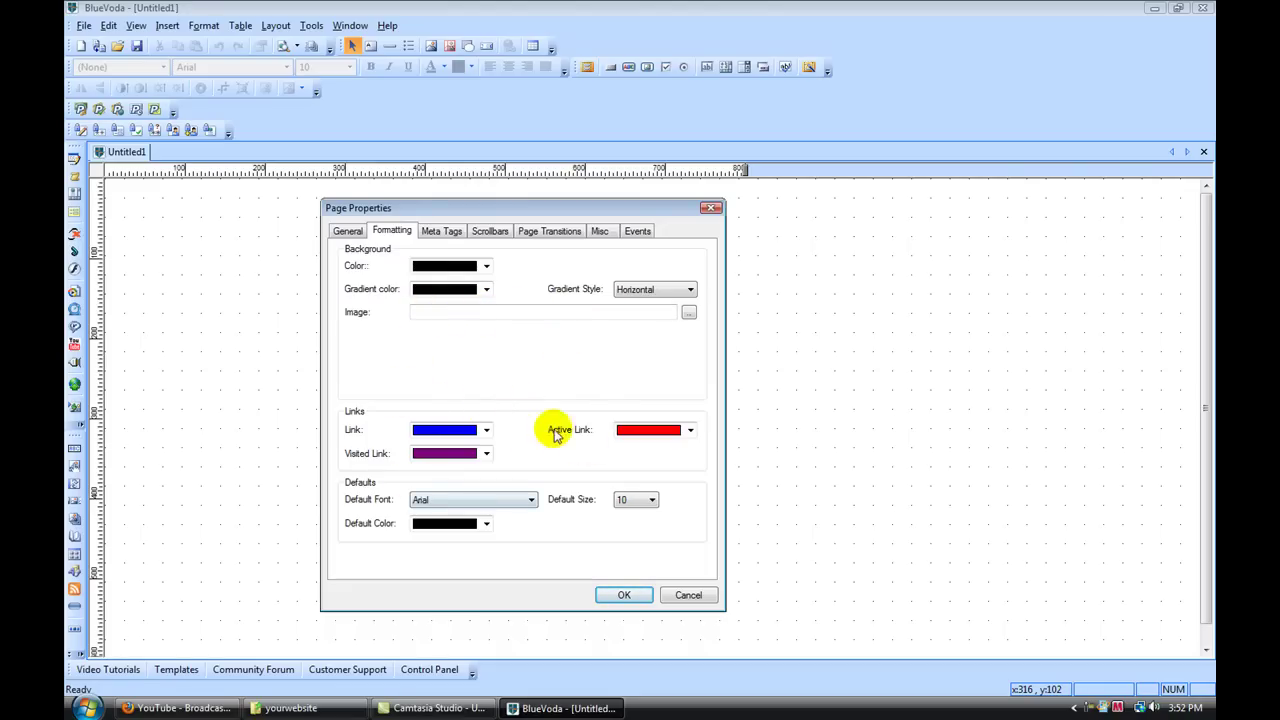
- Enter "Yourname or domain" as the author meta tag and "weight loss, diets, etc" as the keywords
left_click(447, 231)
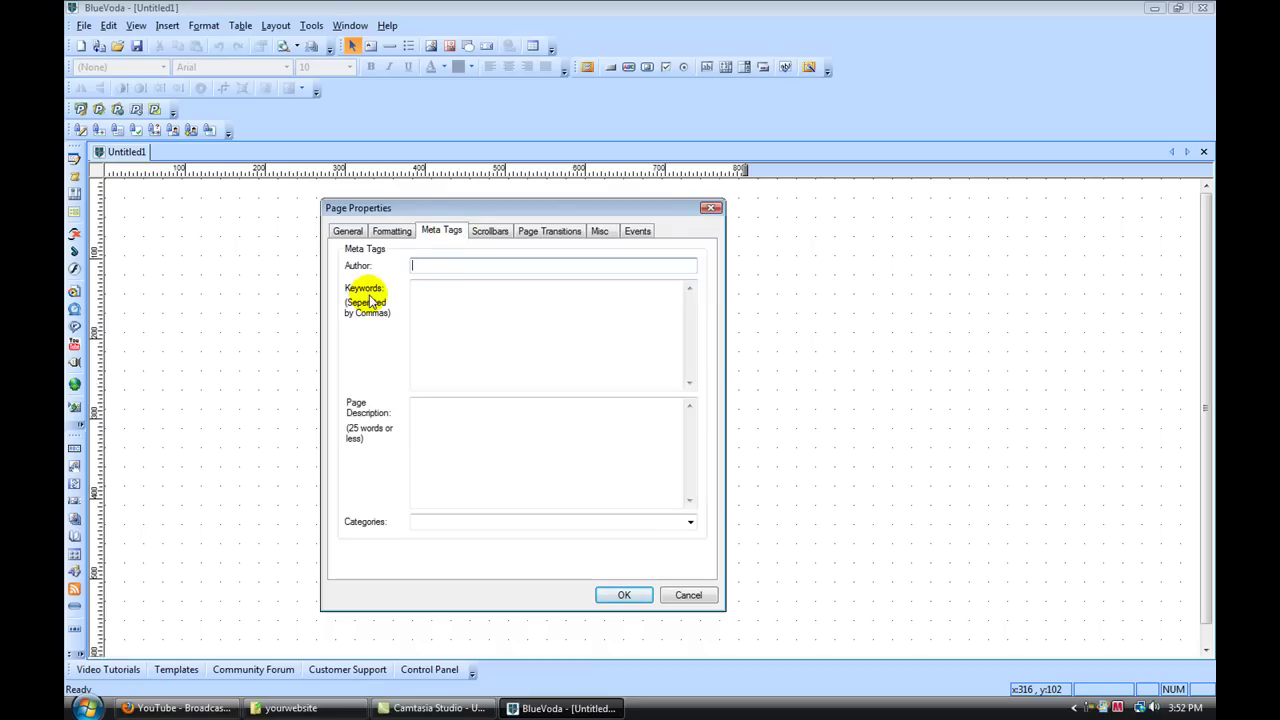
type("Your")
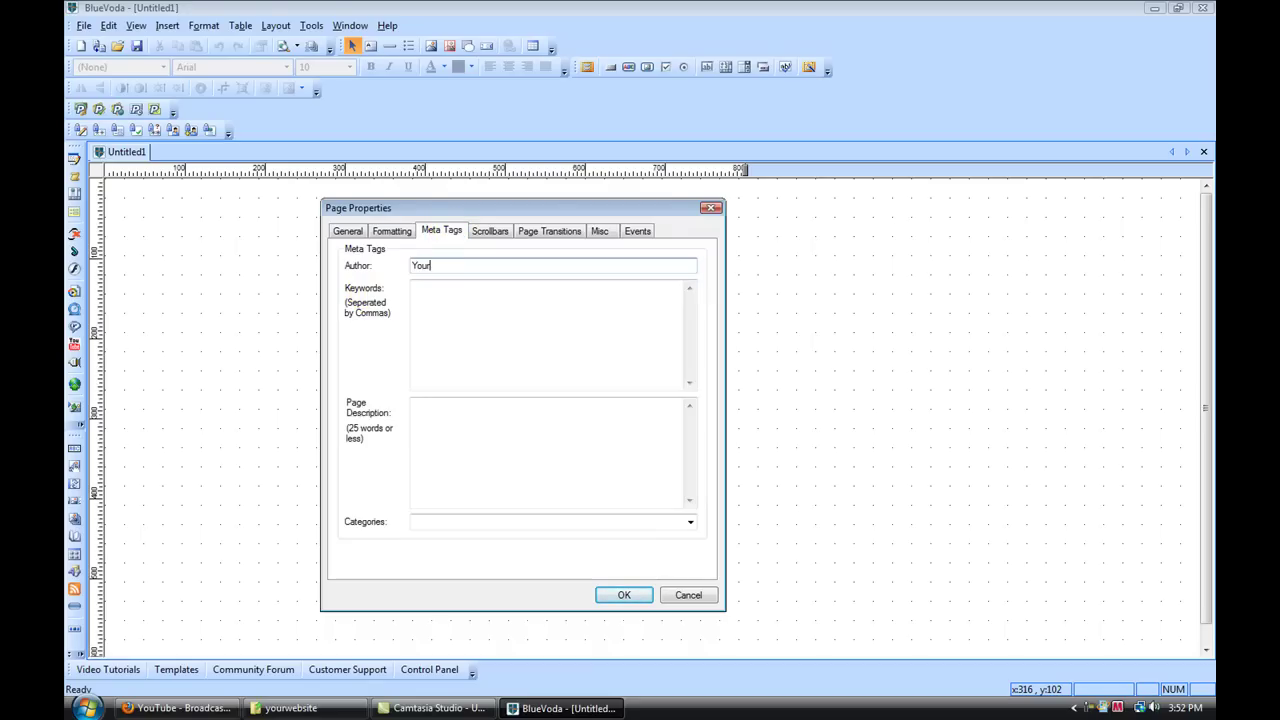
type("name or domain")
left_click(440, 289)
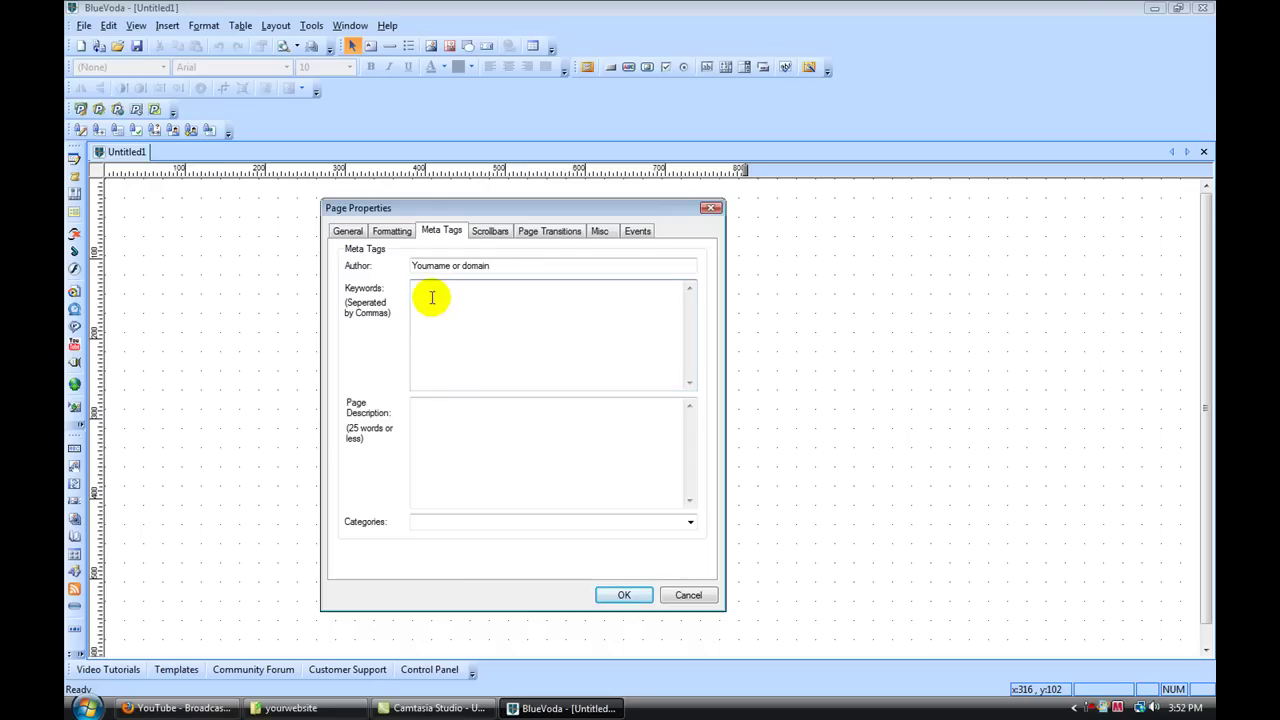
type("w")
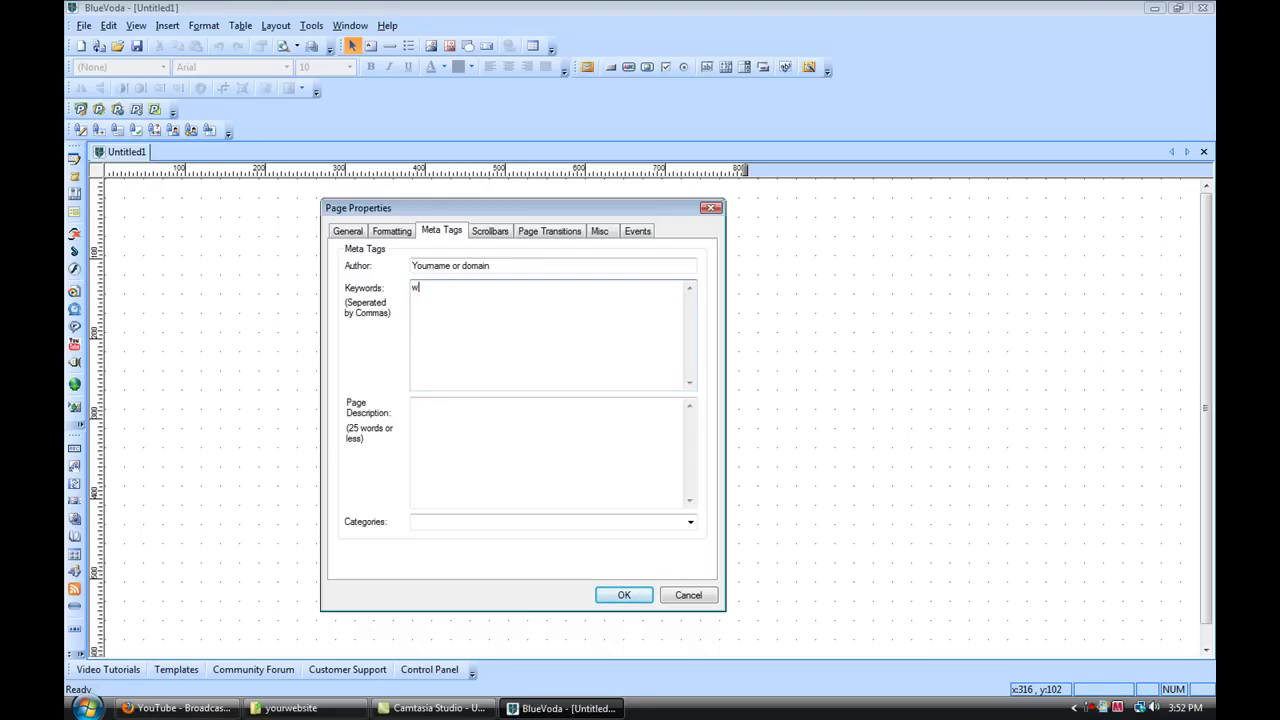
type("eight loss, diets, etc")
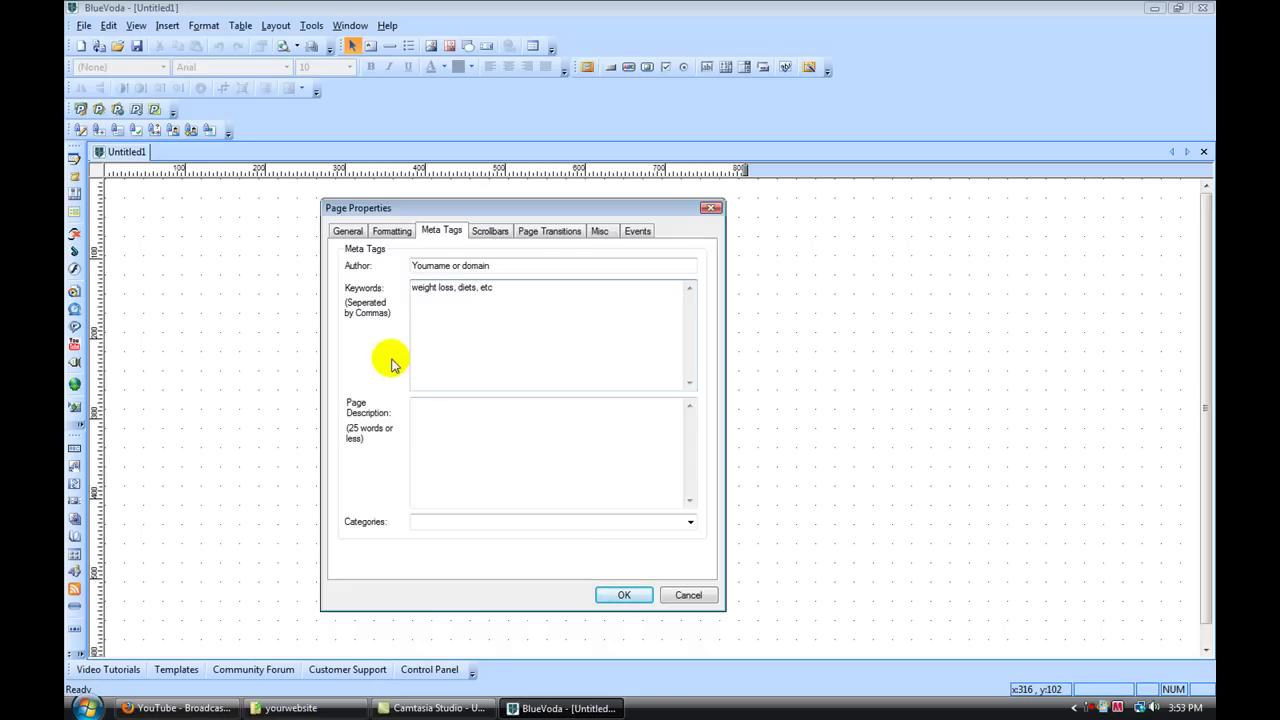
left_click(421, 403)
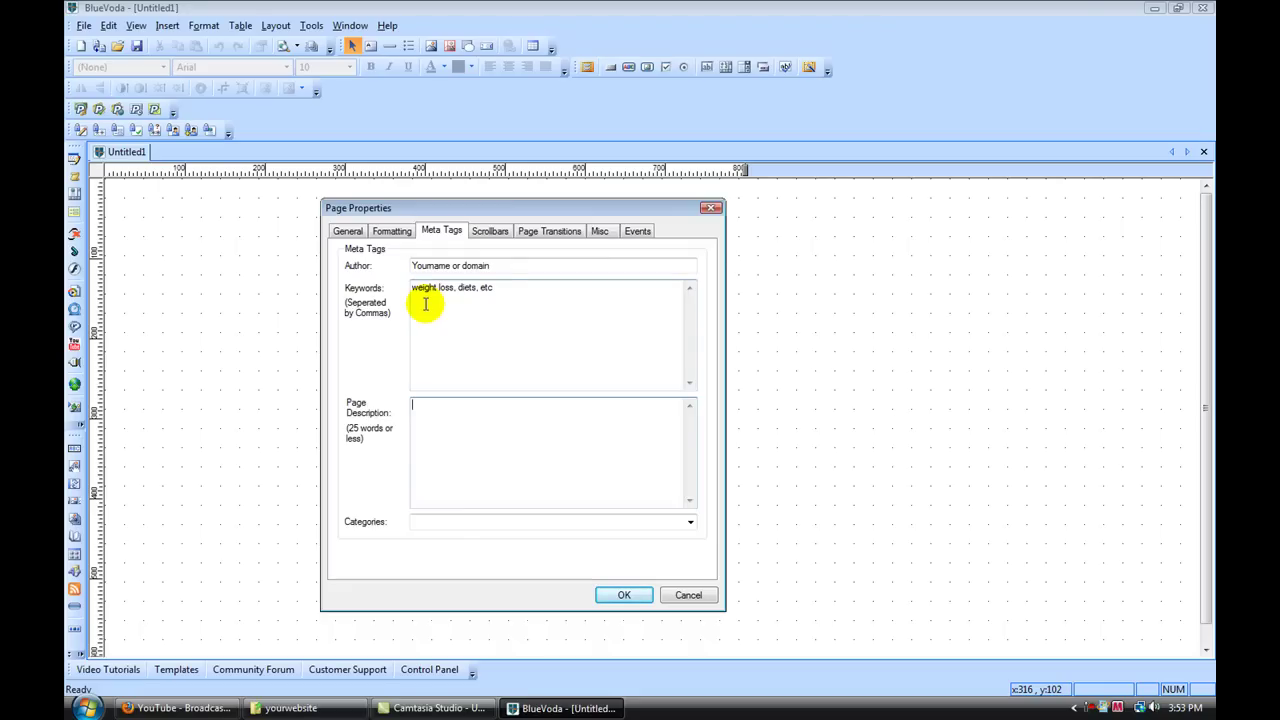
left_click(413, 405)
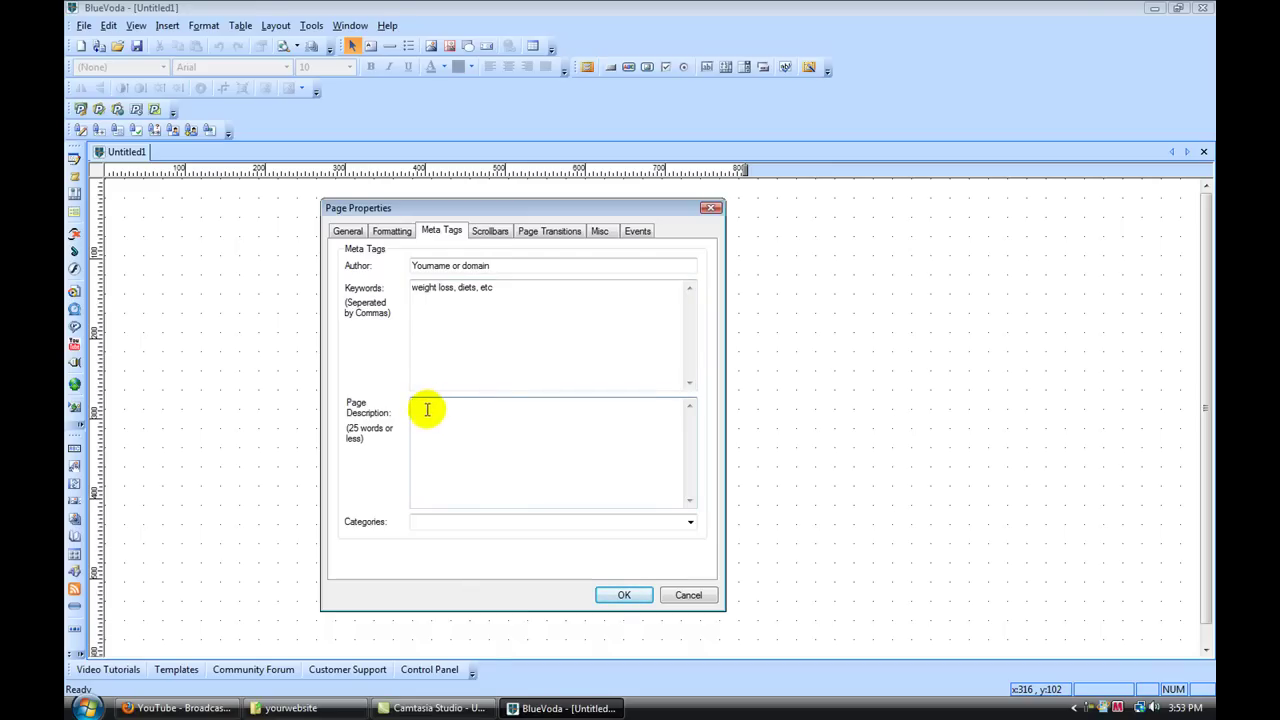
left_click(427, 290)
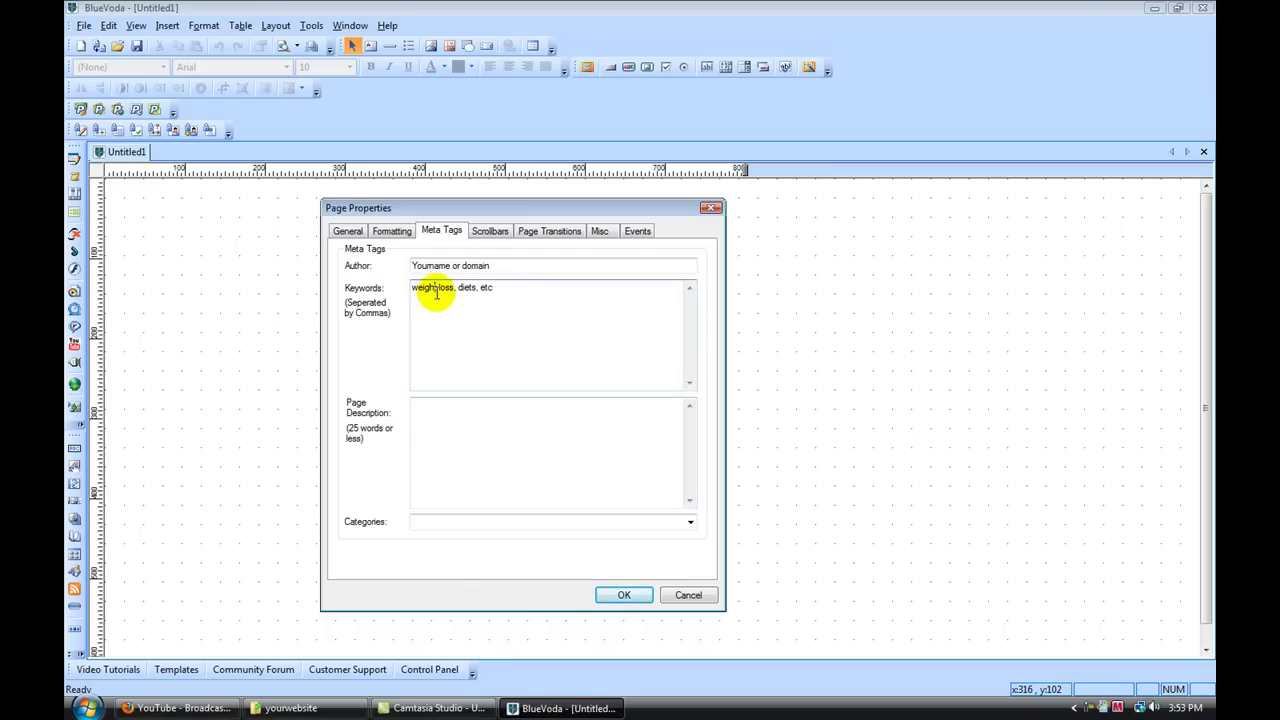
left_click(349, 232)
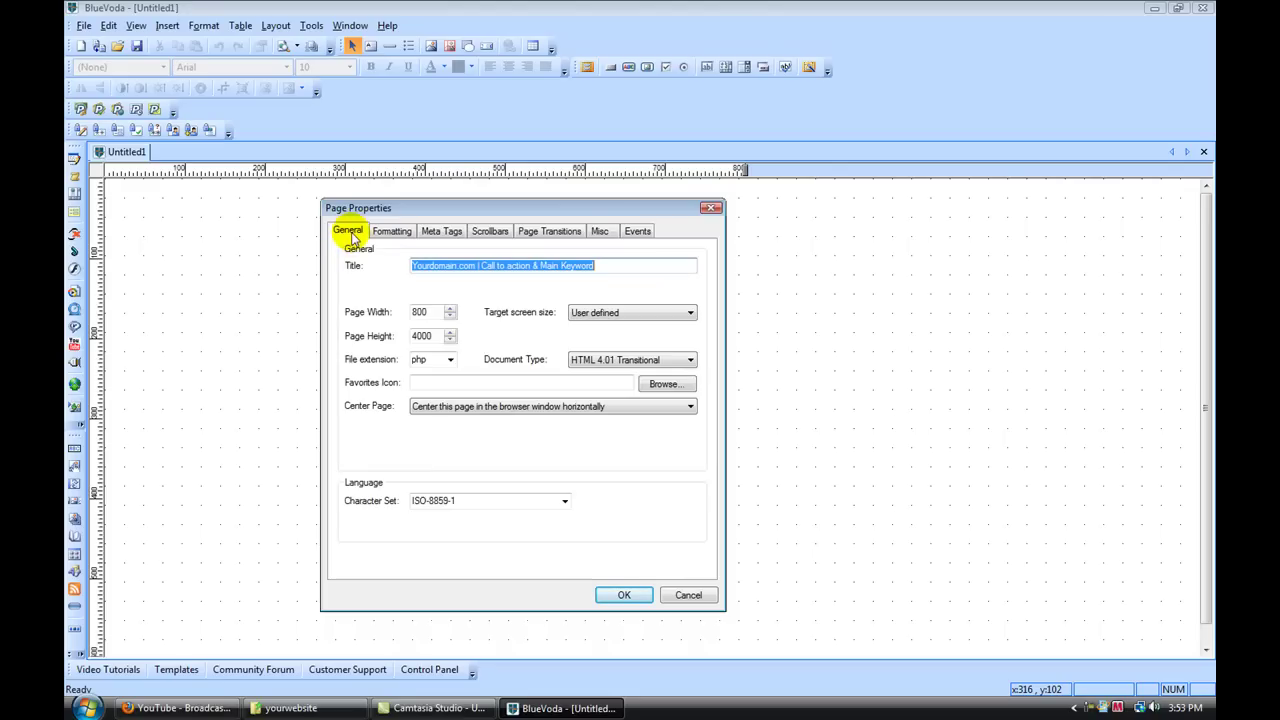
- Review the page's meta tags, scrollbar, transition, miscellaneous and event settings, and apply the page properties
left_click(601, 265)
left_click(442, 232)
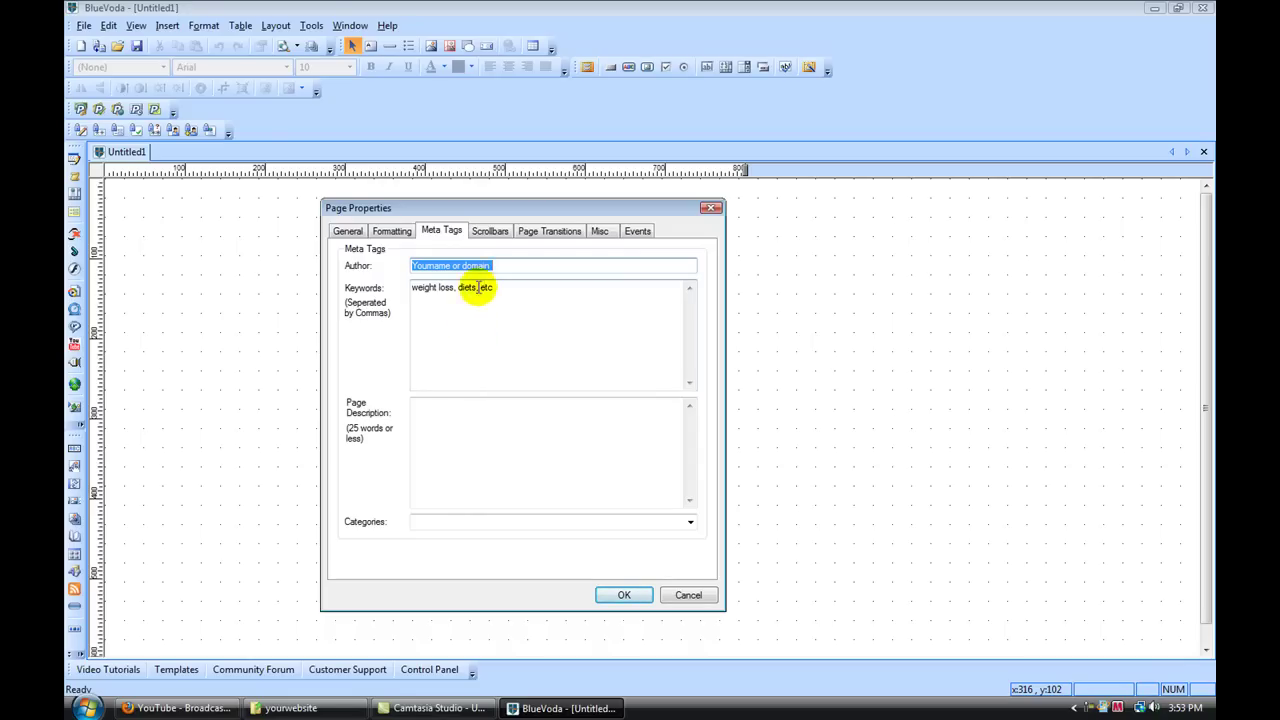
left_click(491, 233)
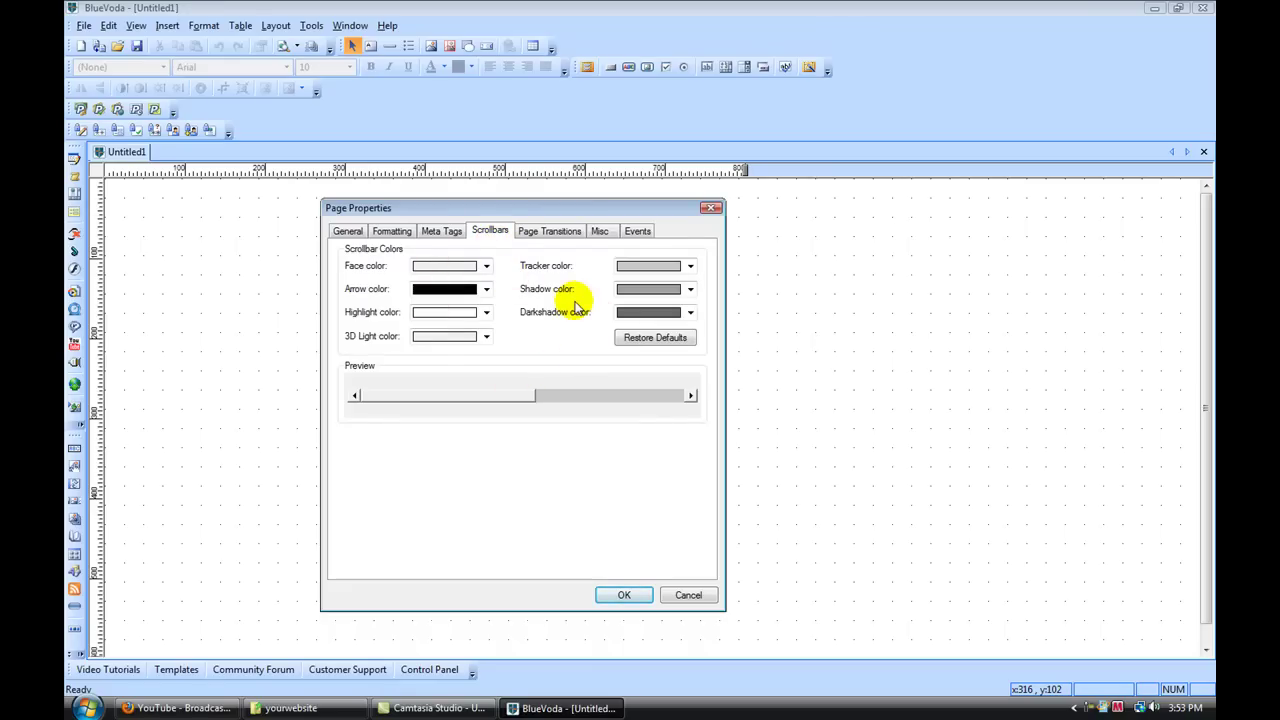
left_click(543, 232)
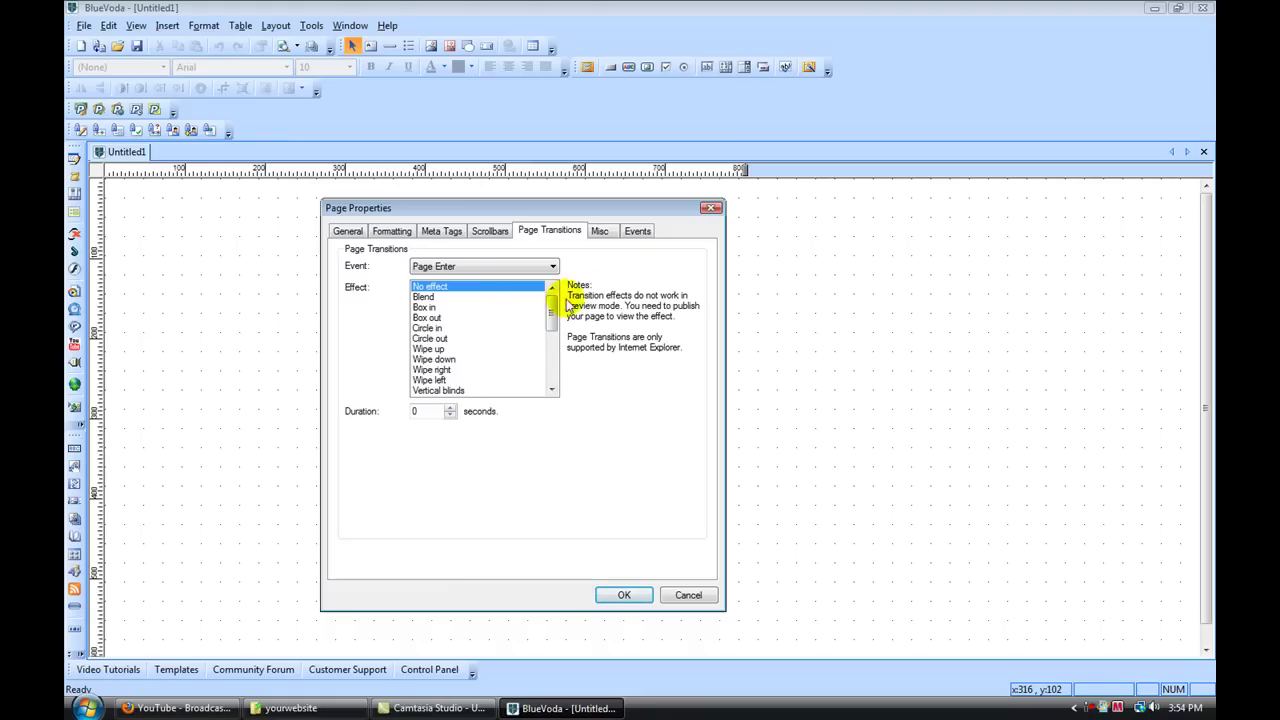
left_click(598, 231)
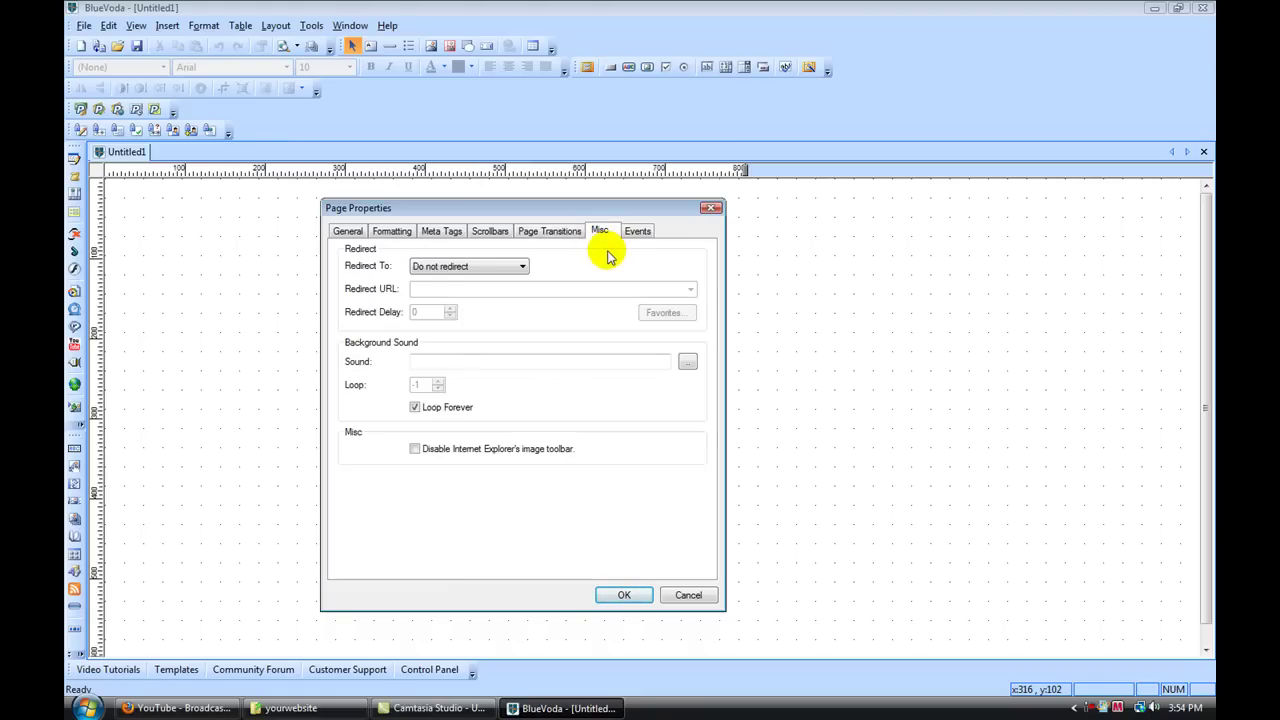
left_click(636, 233)
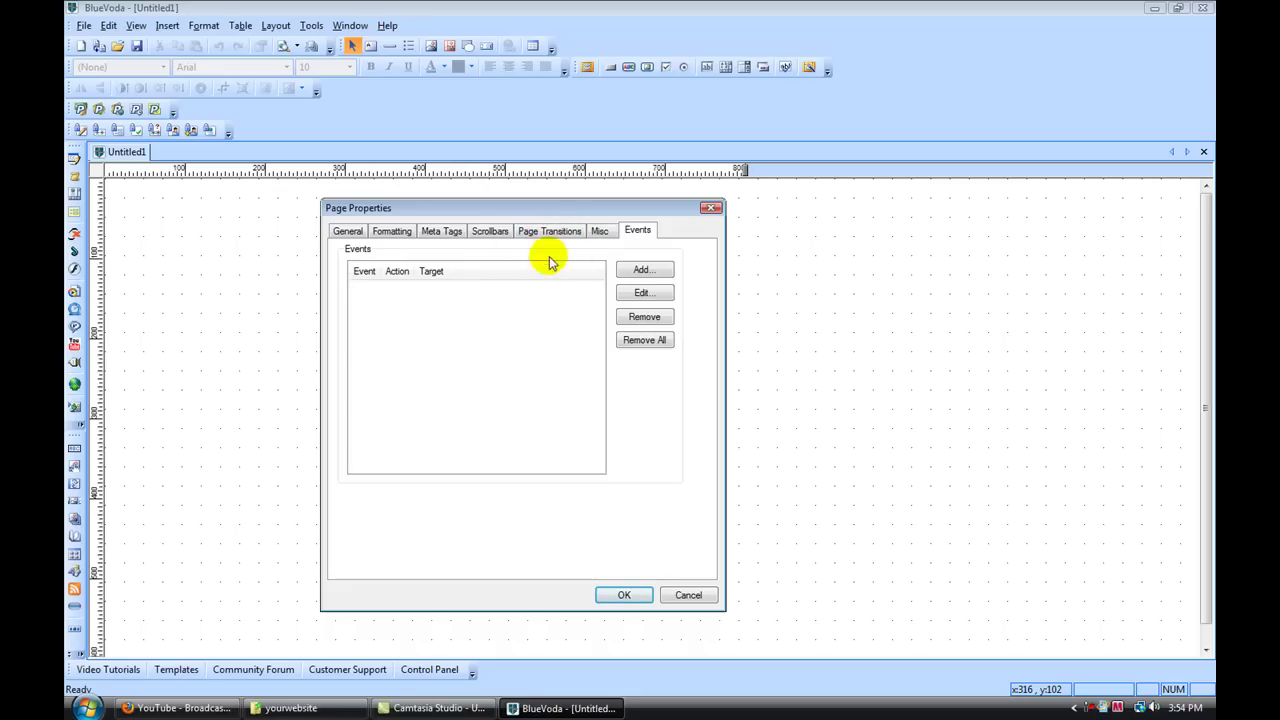
left_click(345, 233)
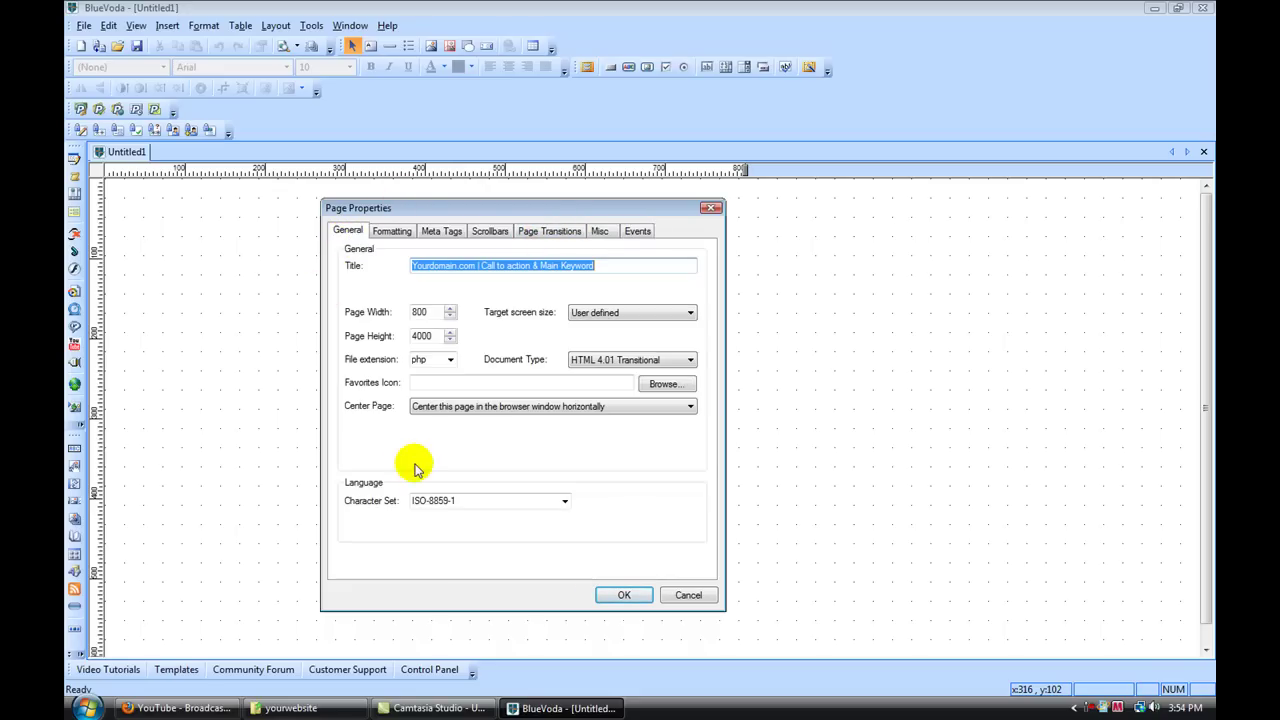
left_click(624, 595)
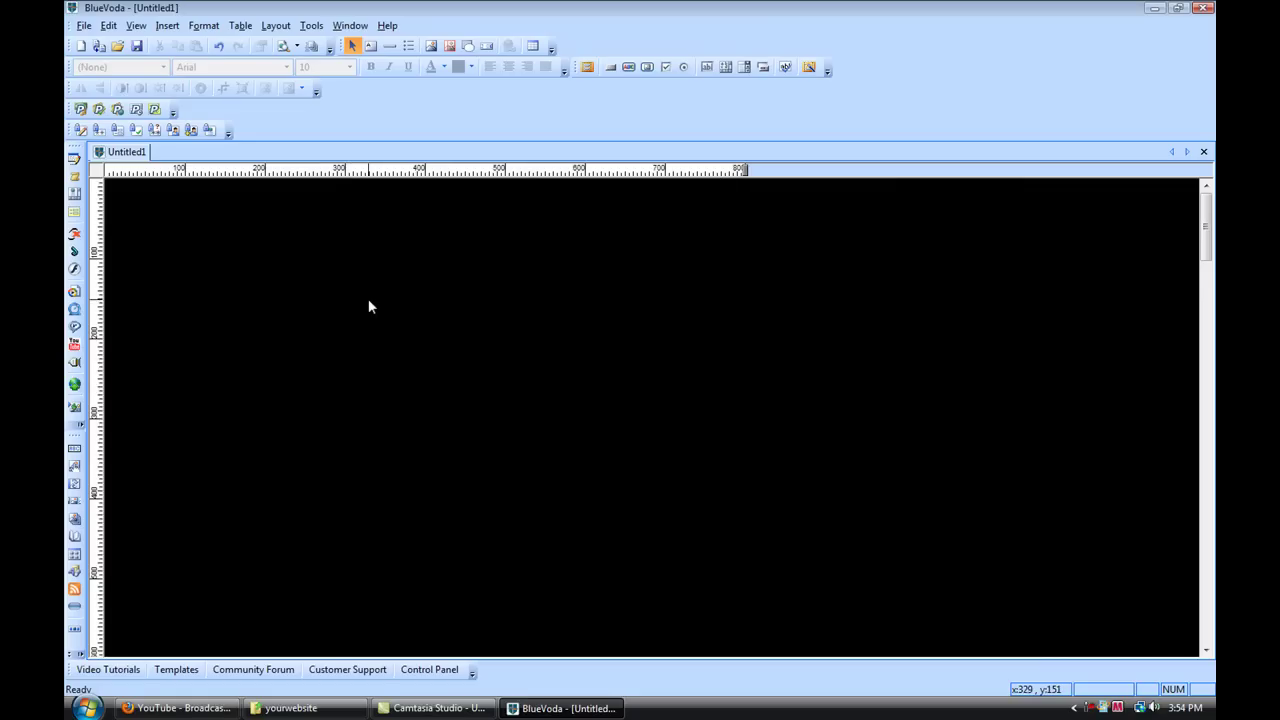
- Save the page as "index" in the yourwebsite folder inside the BlueVoda folder
left_click(84, 26)
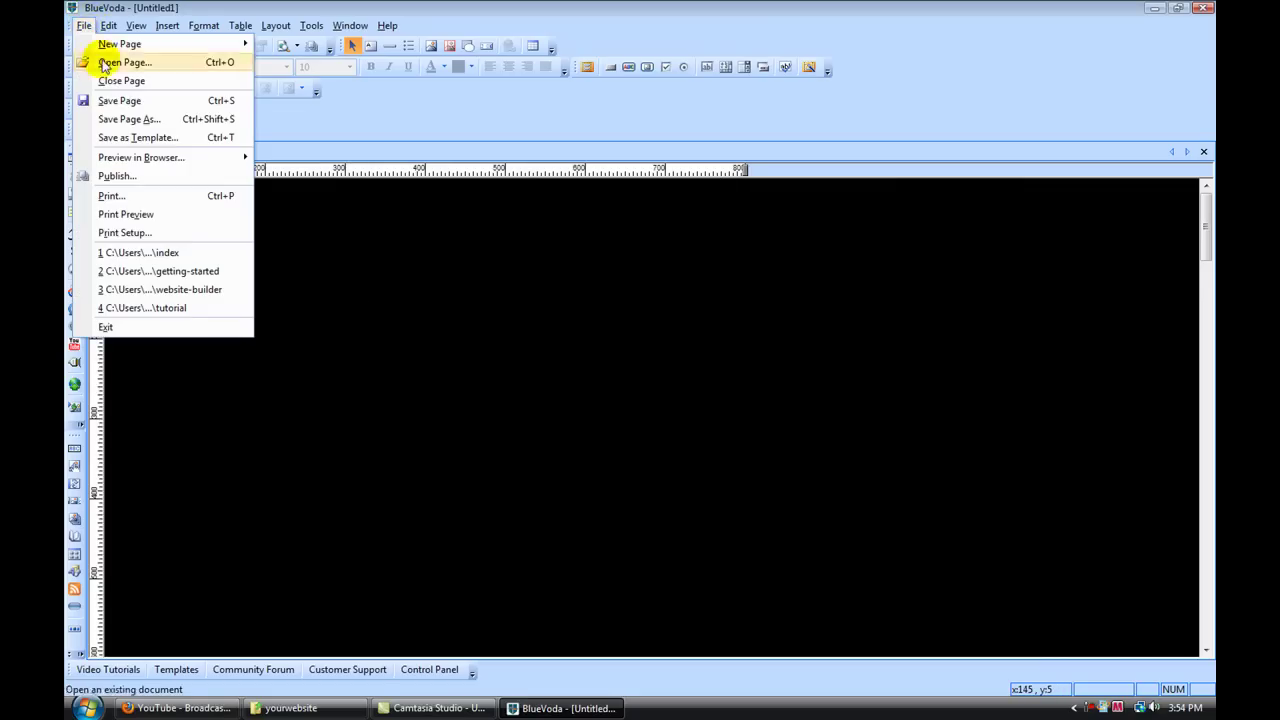
left_click(135, 120)
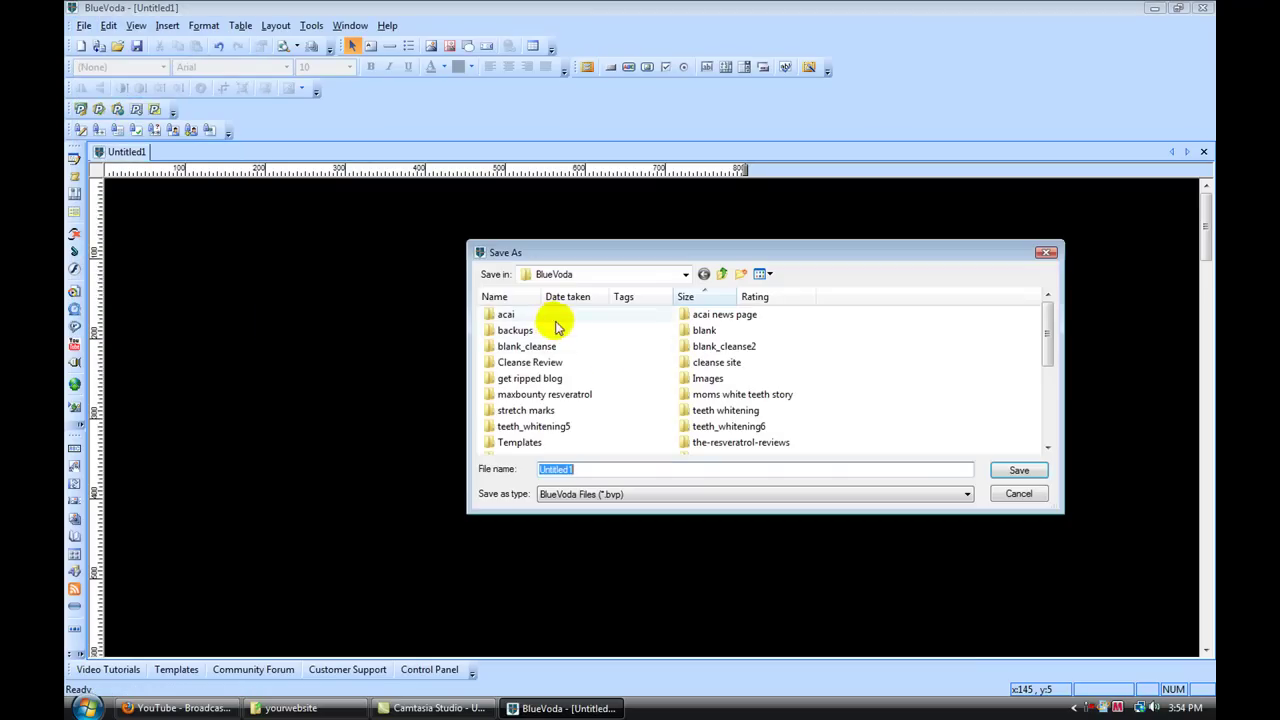
left_click(643, 363)
scroll(643, 365, "down", 2)
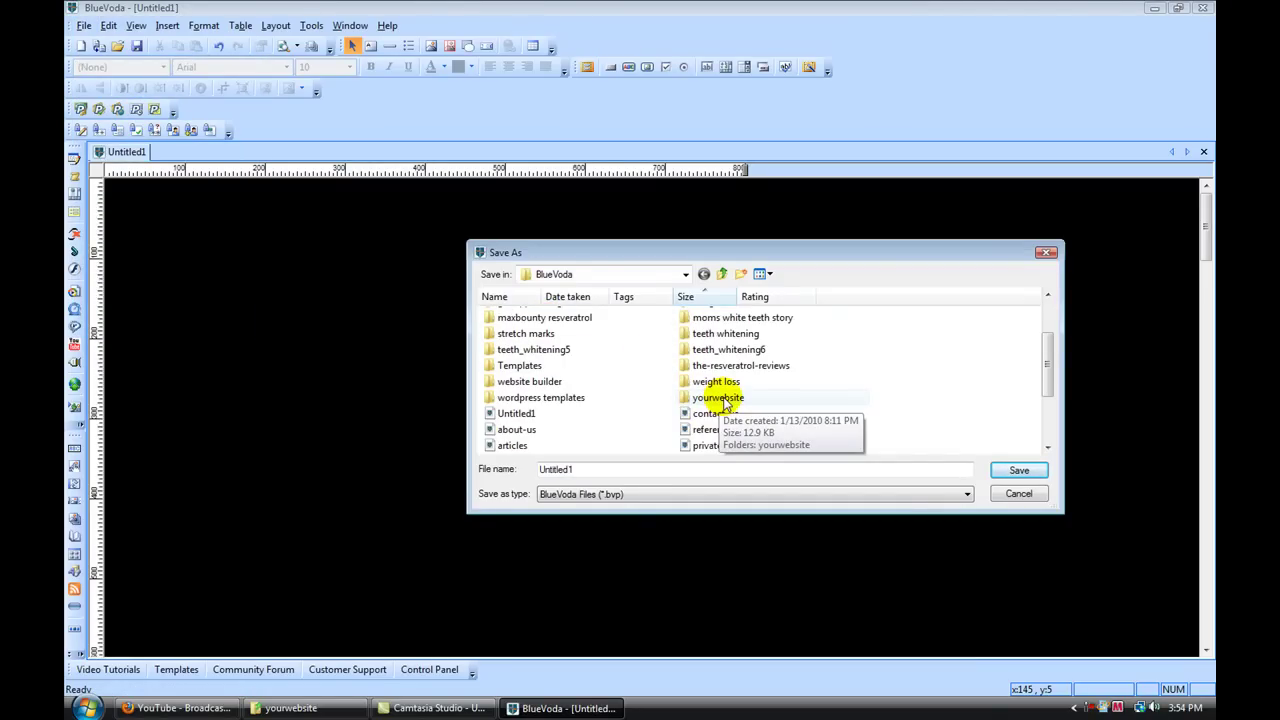
double_click(722, 400)
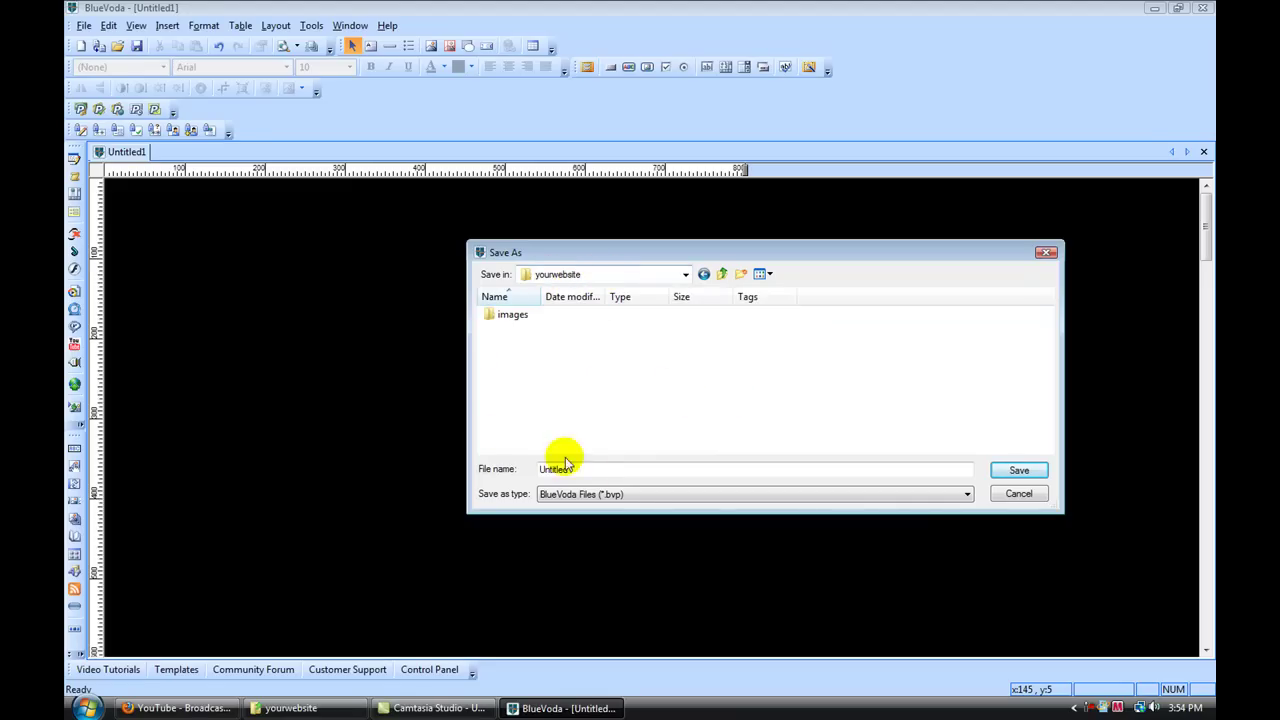
left_click_drag(586, 471, 518, 479)
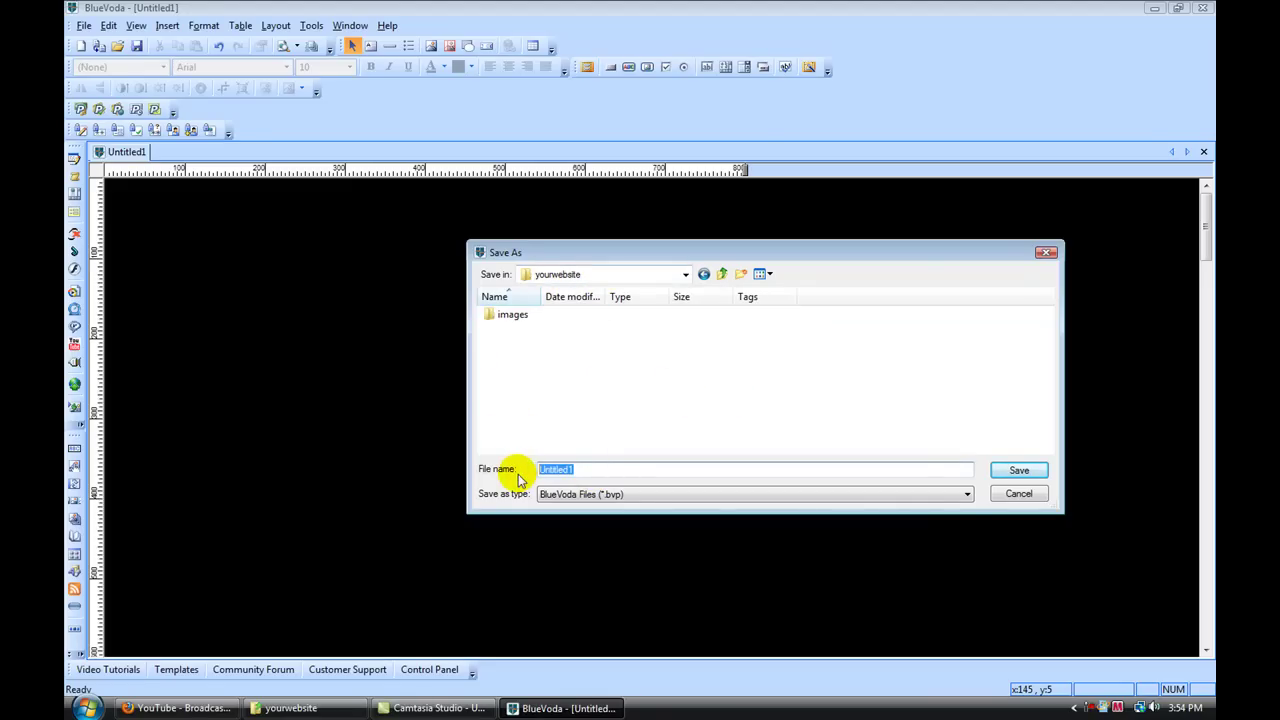
type("index")
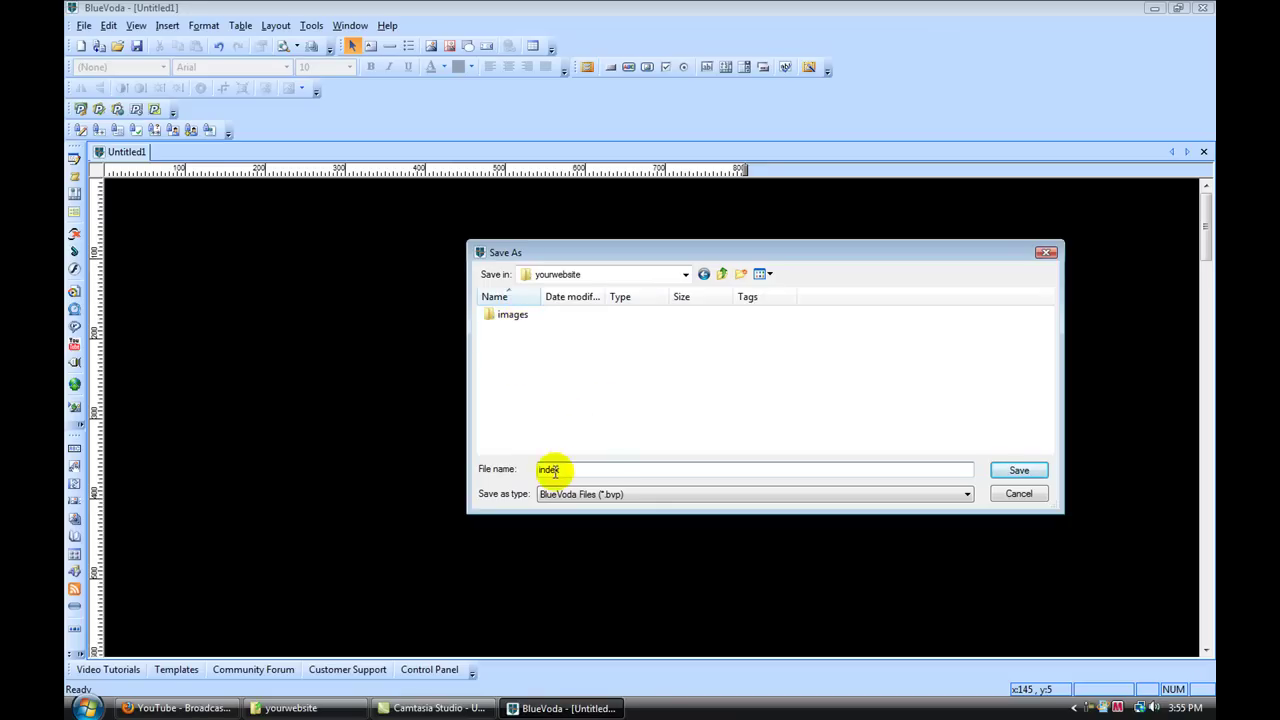
left_click(1020, 470)
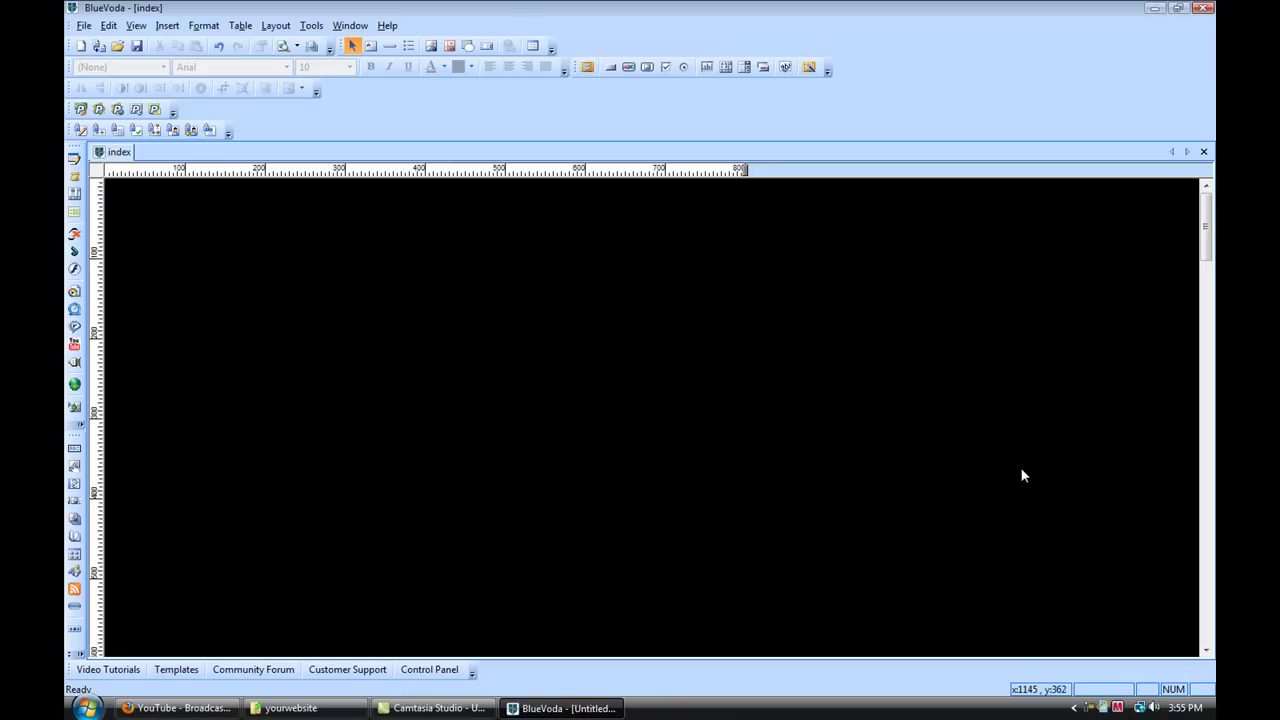